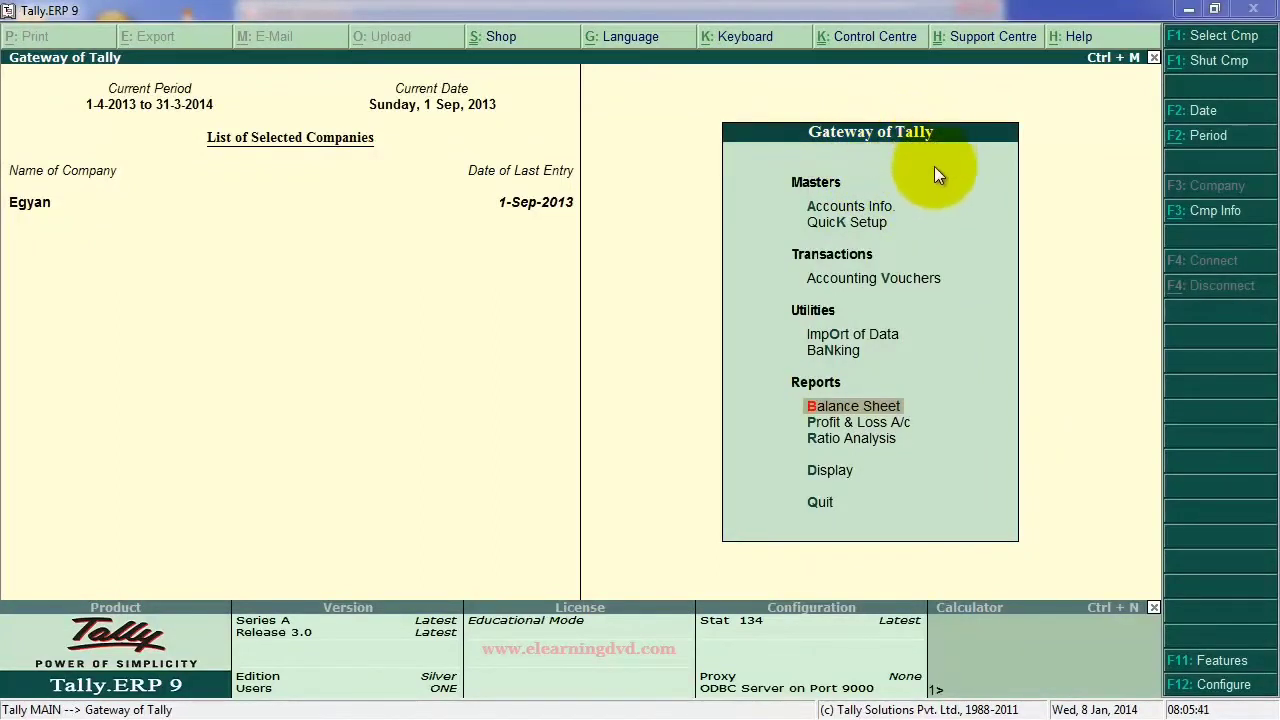
Open the Profit & Loss A/c report for review, and return to the Gateway of Tally.
click(895, 425)
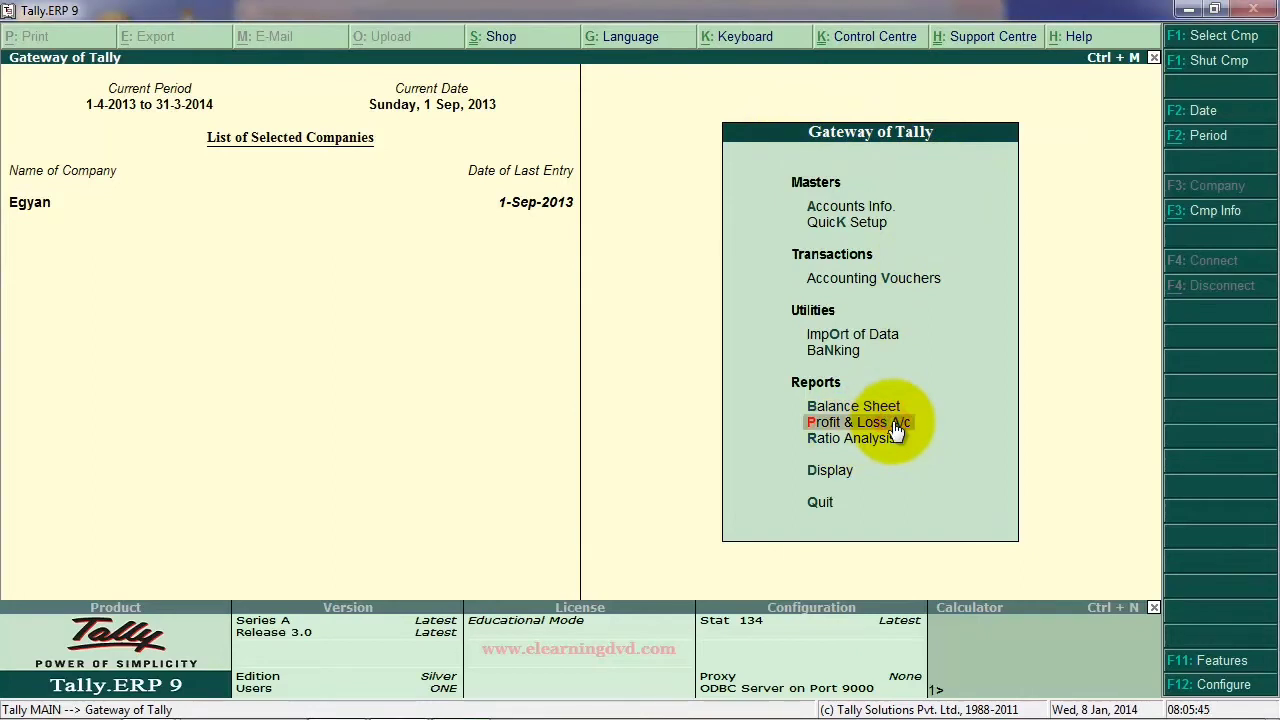
click(892, 421)
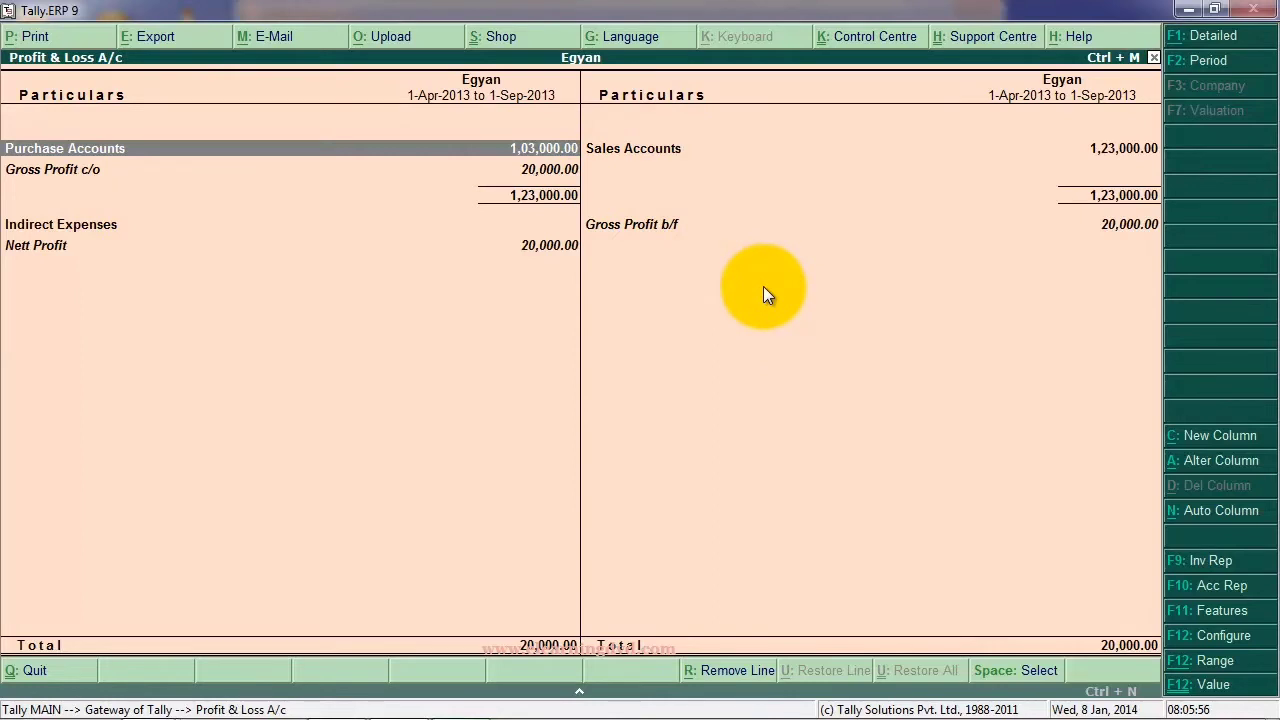
key(Escape)
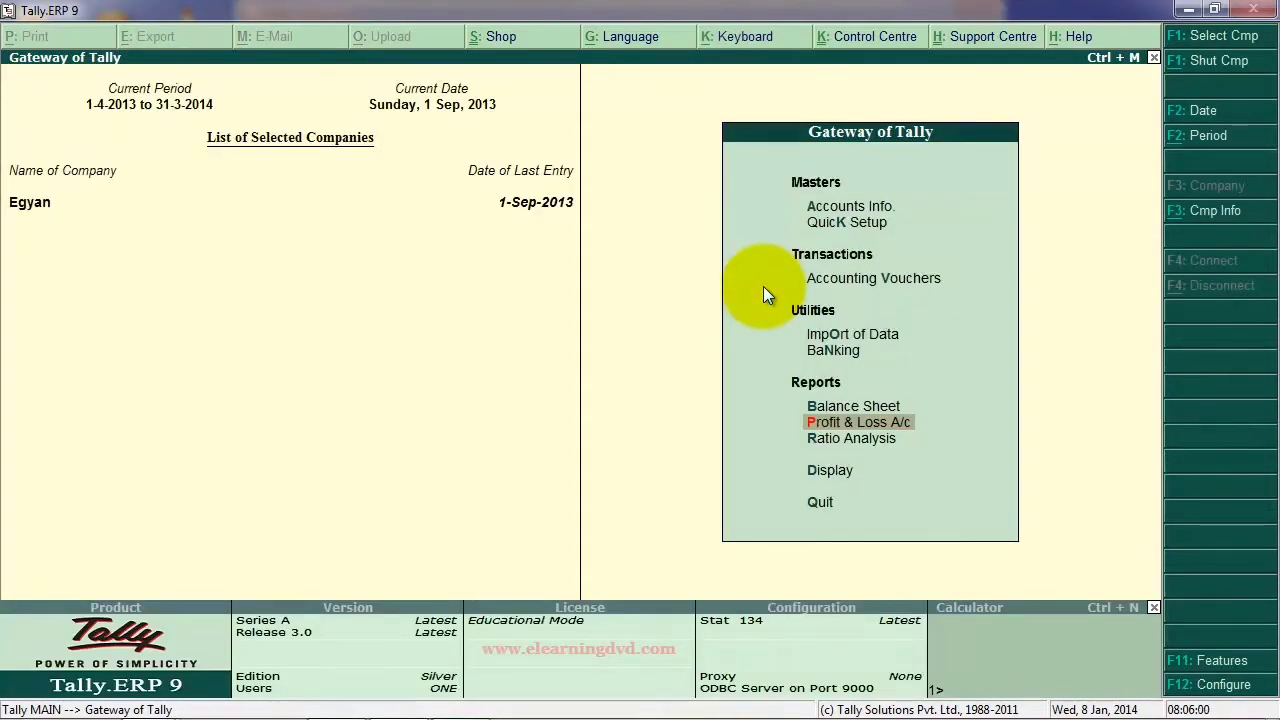
In the company's accounting features, set Income/Expense Statement instead of P & L to Yes, save, and return to the Gateway of Tally.
key(F11)
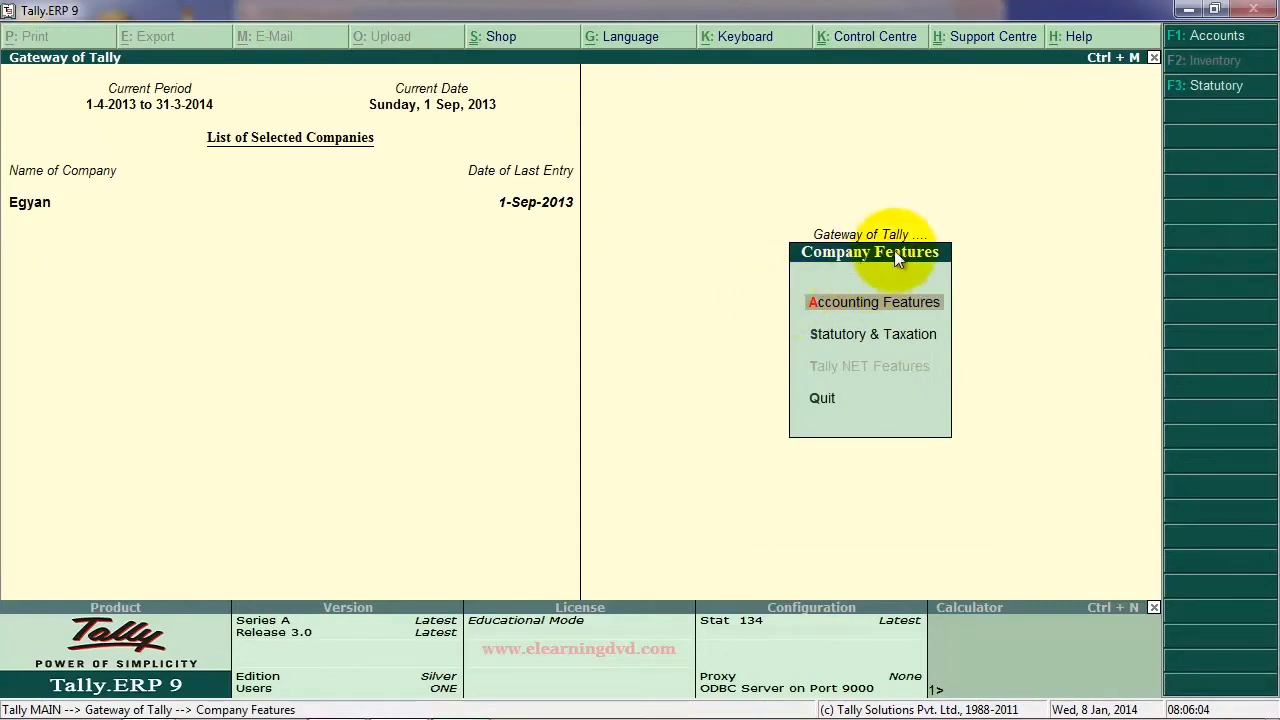
click(868, 303)
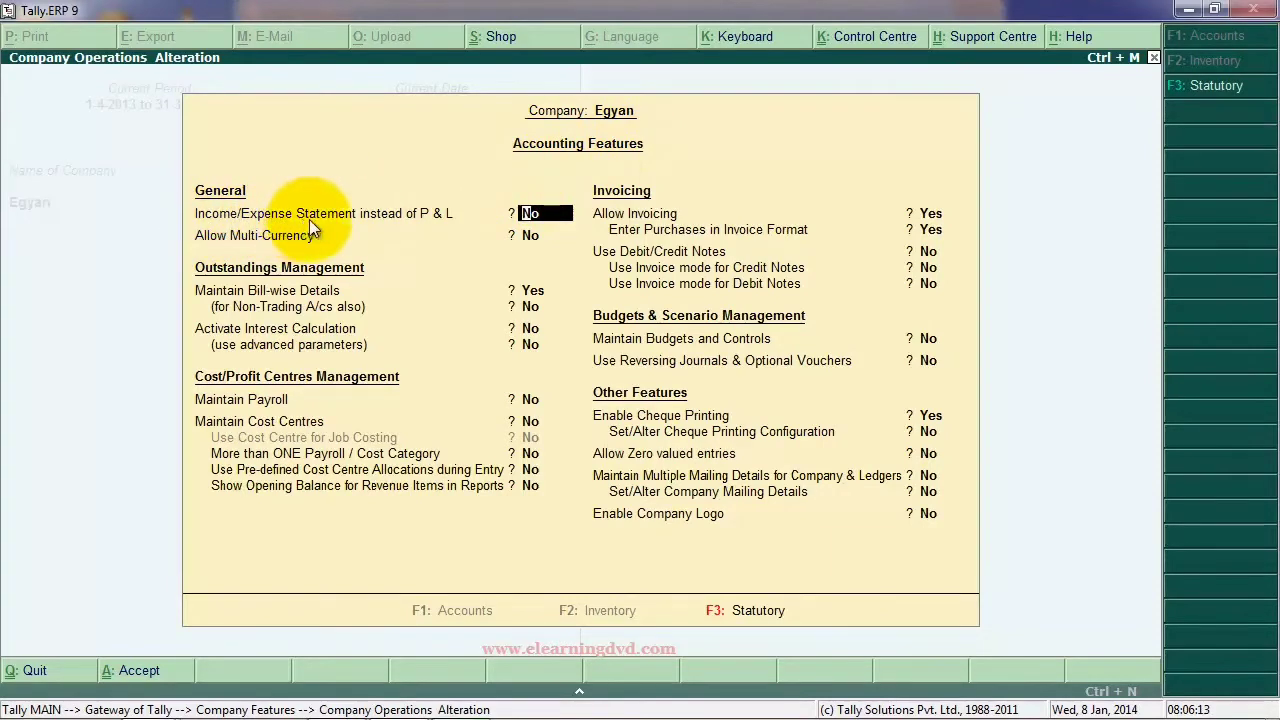
text(y)
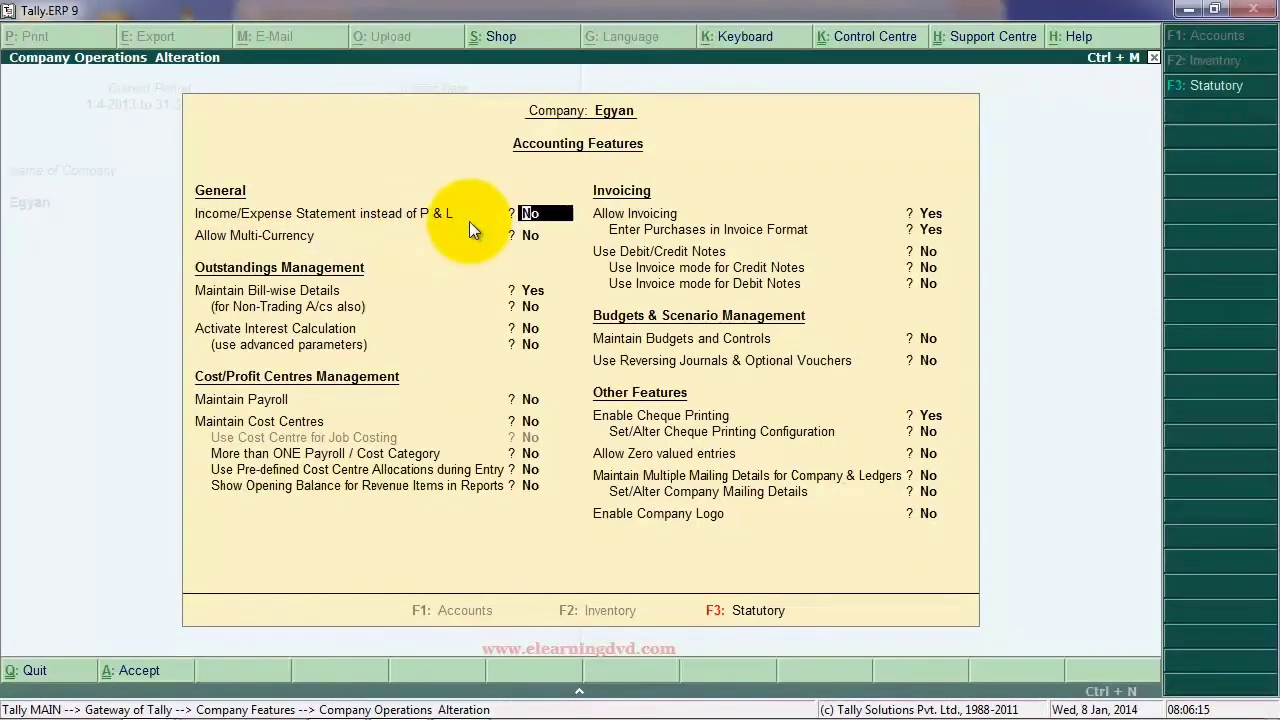
text(es)
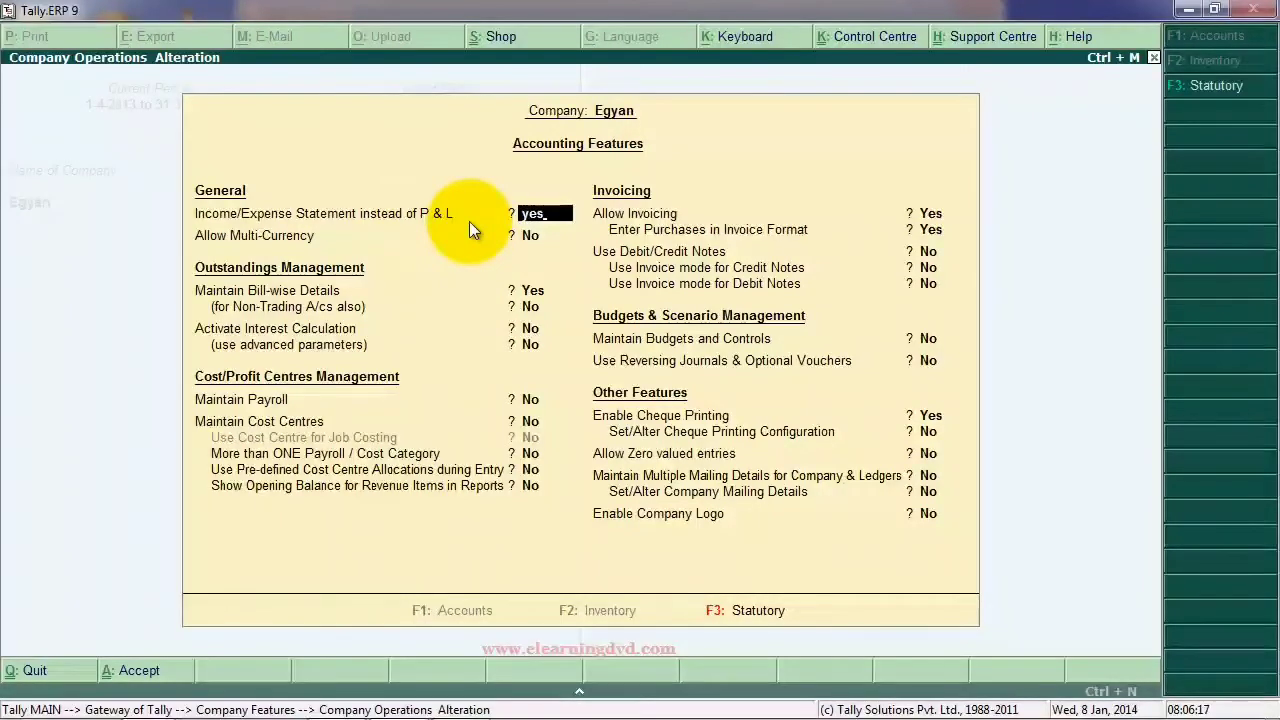
key(Return)
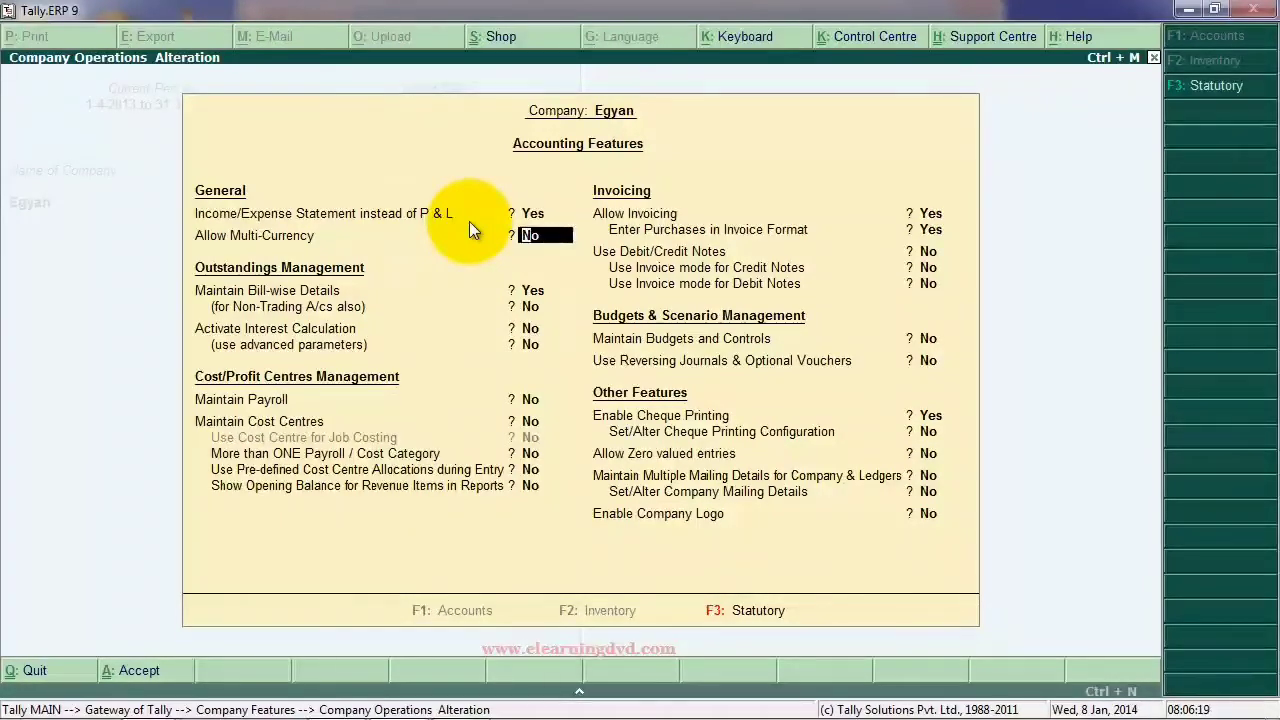
key(Return)
key(Return)
key(Return)
key(Return)
key(Return)
key(Return)
key(Return)
key(Return)
key(Return)
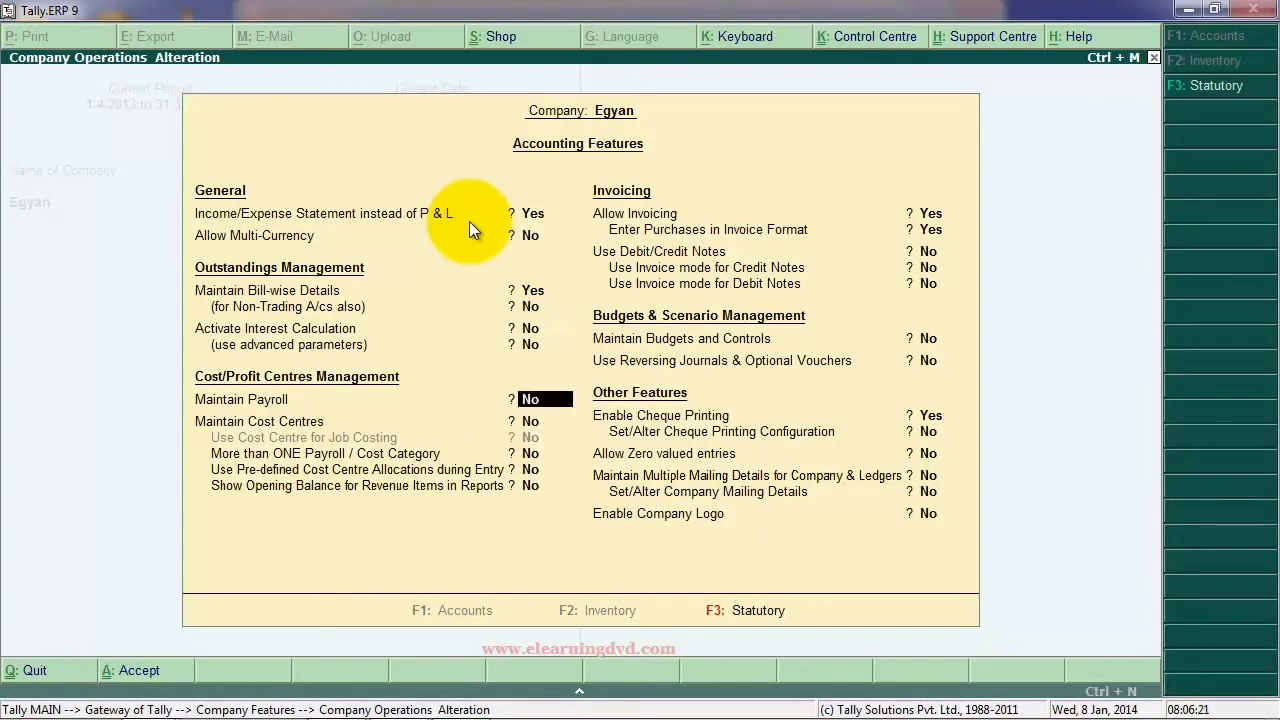
key(Return)
key(Return)
key(Return)
key(Return)
key(Return)
key(Return)
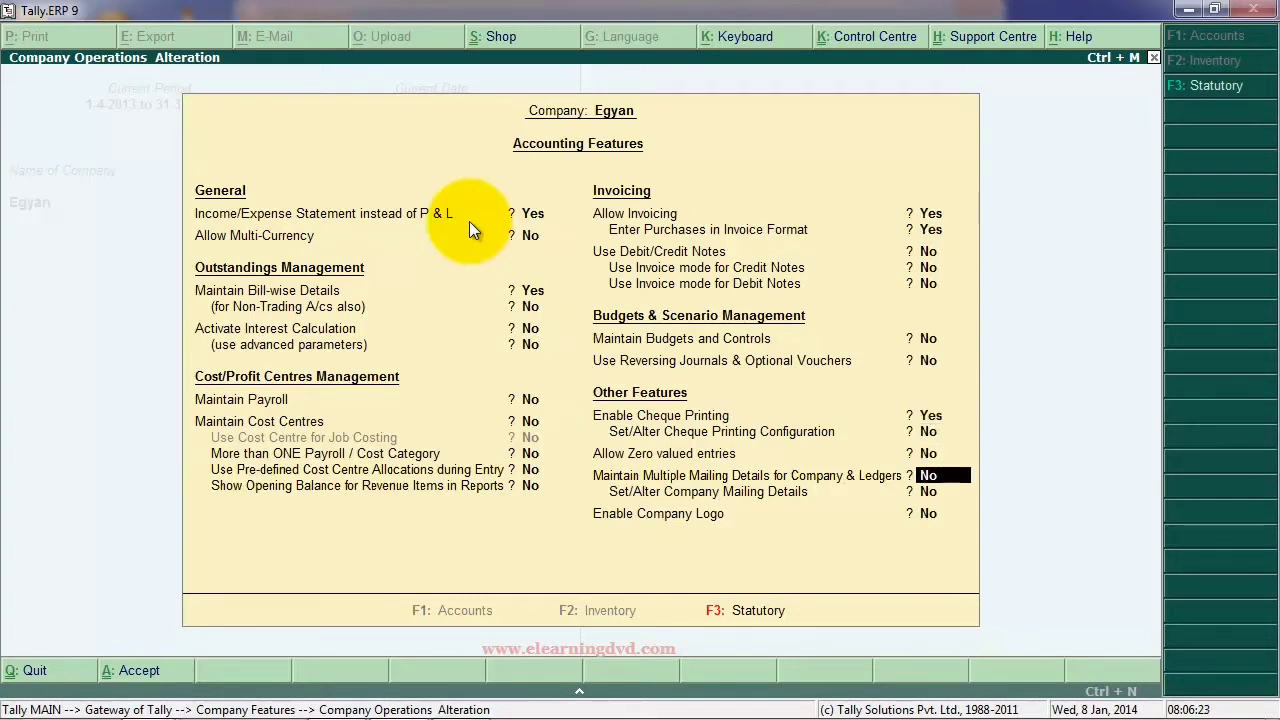
key(Return)
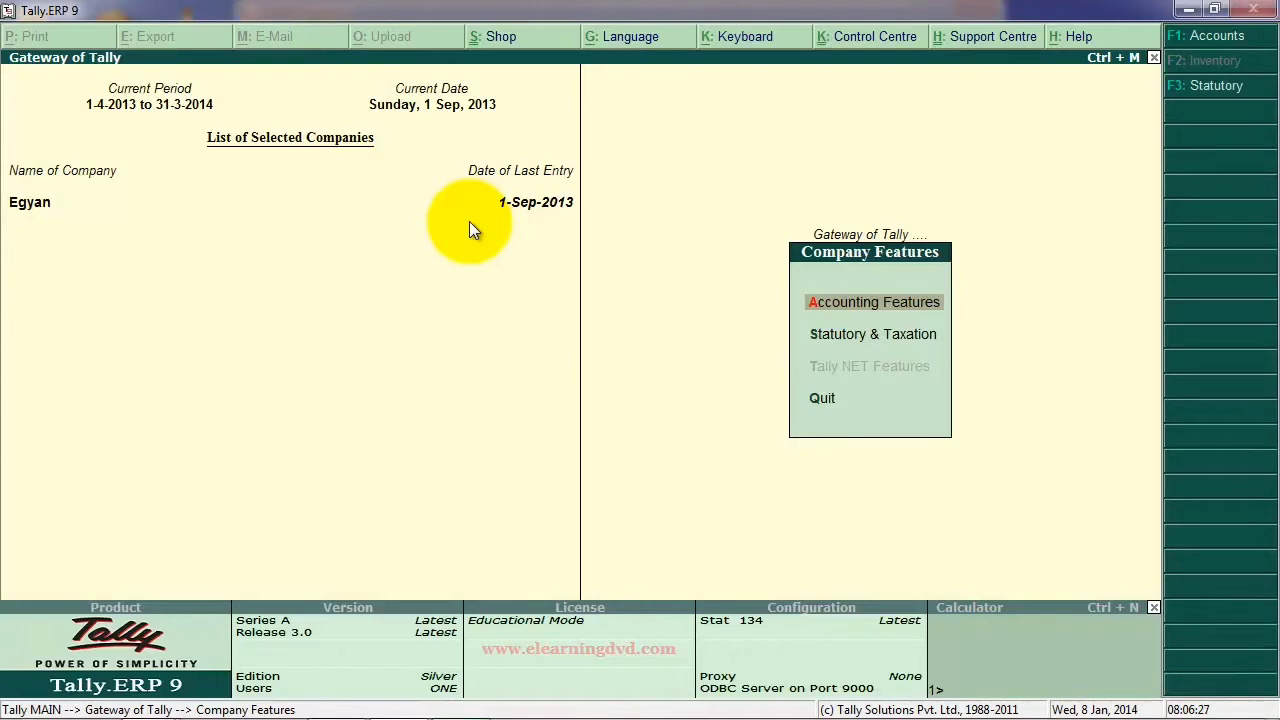
key(Escape)
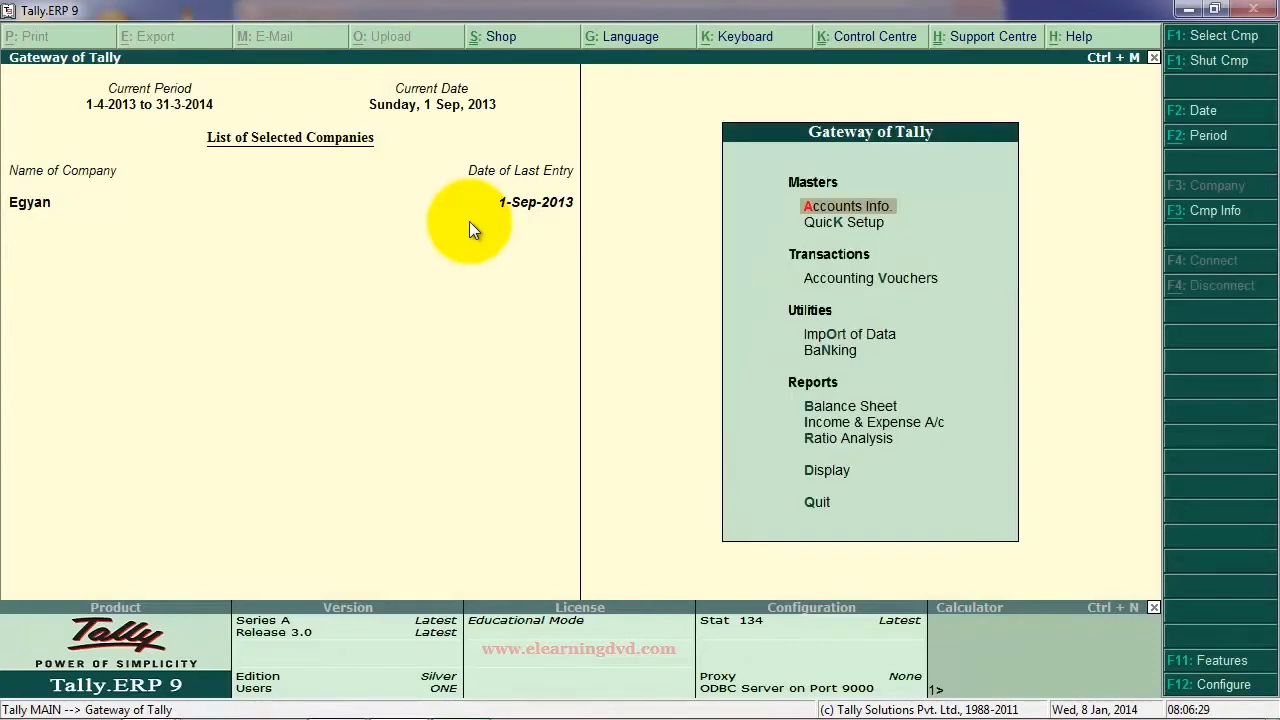
Open the Income & Expense A/c report from the Gateway of Tally.
key(Down)
key(Down)
key(Down)
key(Down)
key(Down)
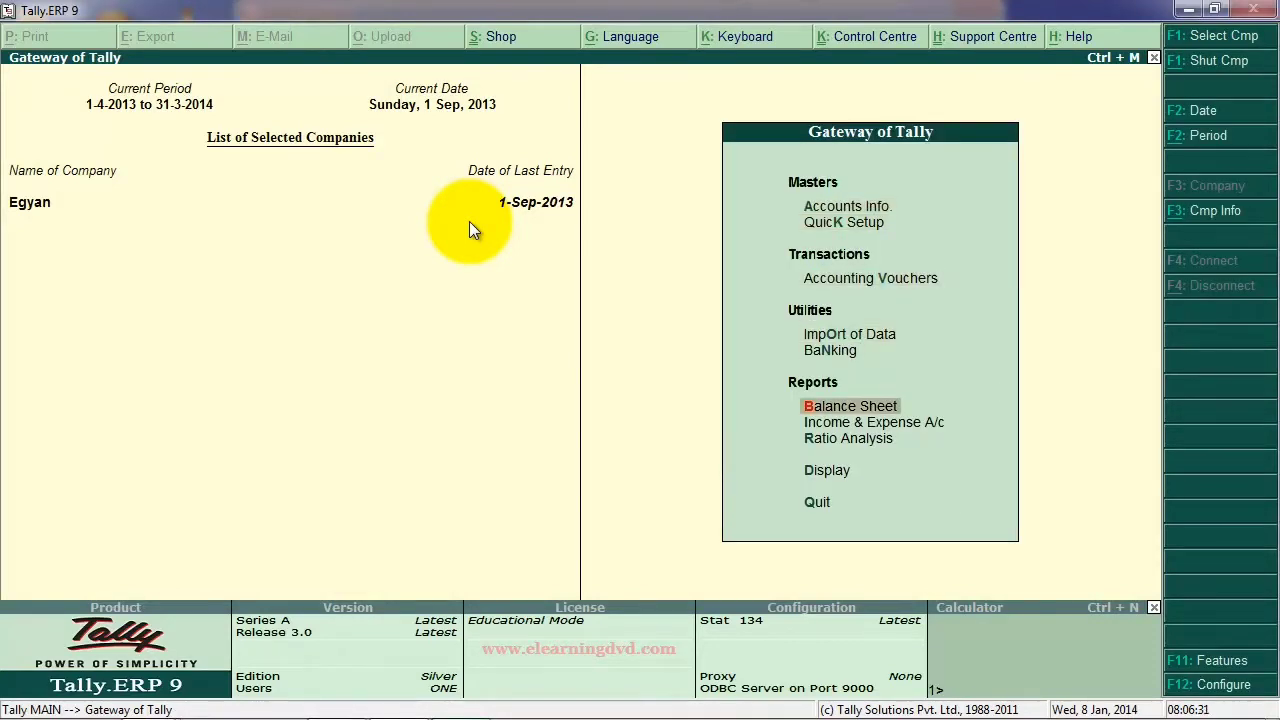
key(Down)
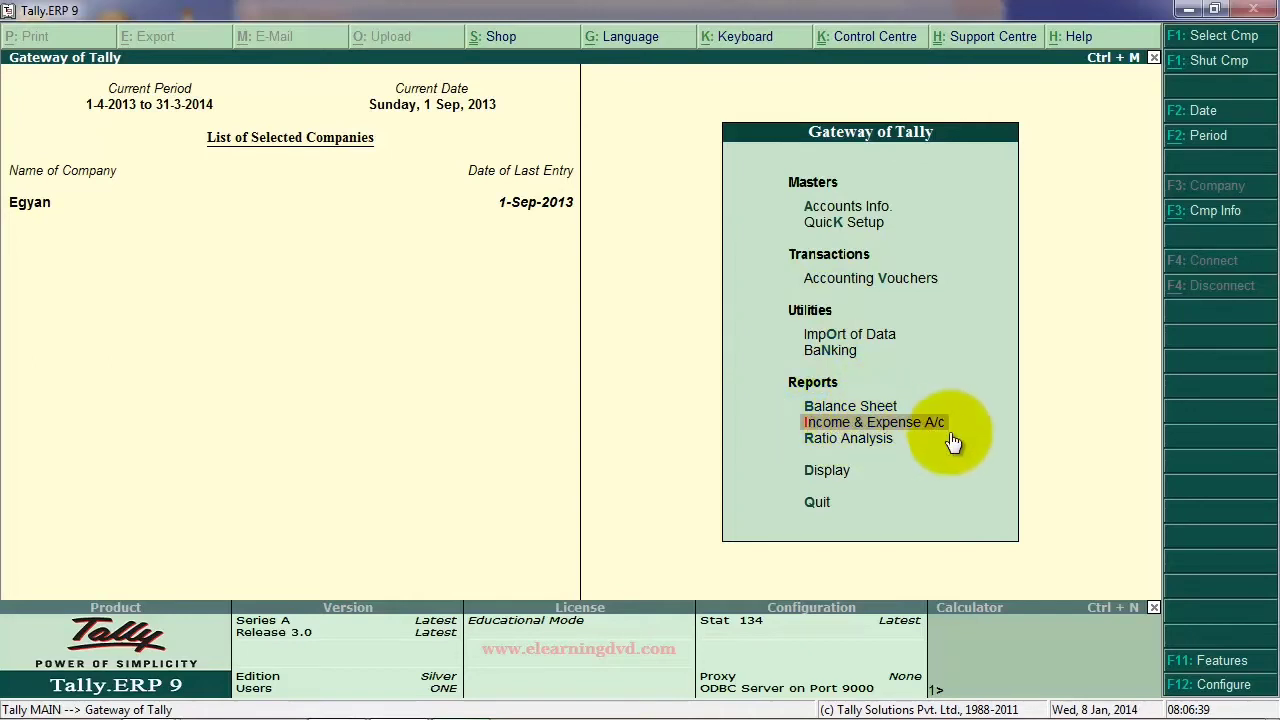
click(913, 424)
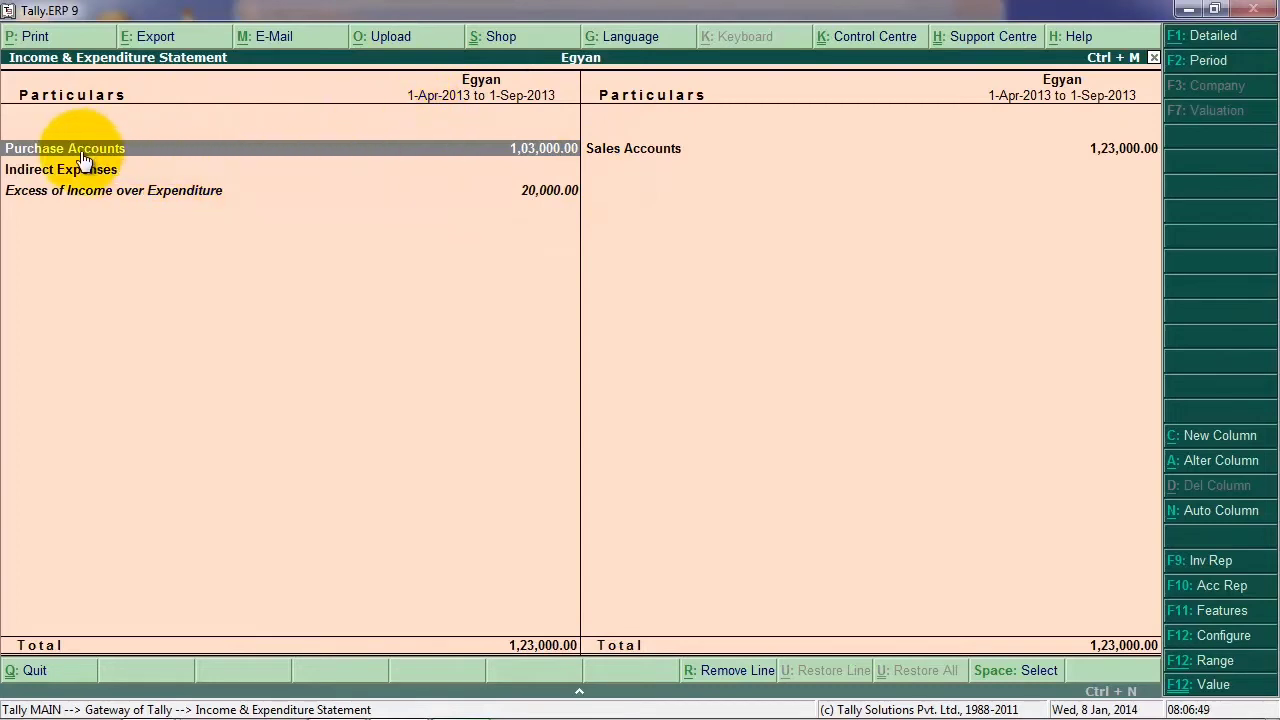
Drill down from Purchase Accounts to the PURCHASE A/C monthly summary, view it quarterly and monthly again, and return to the statement.
click(153, 152)
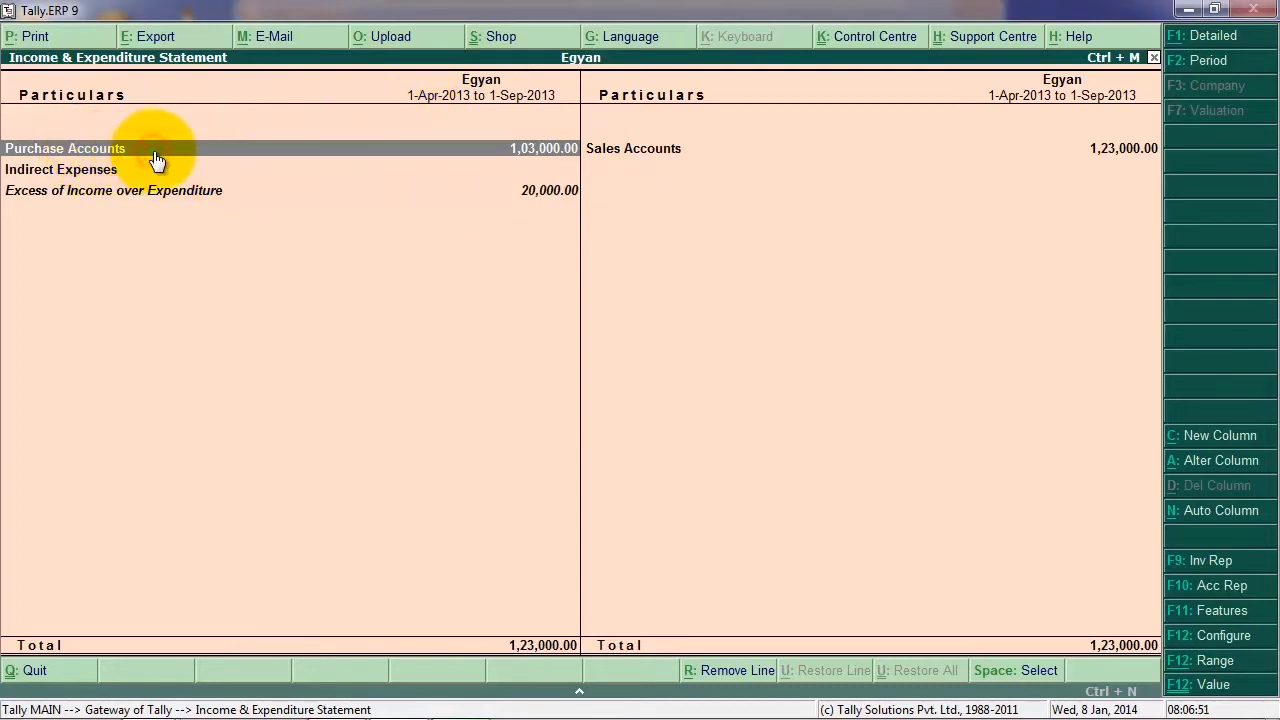
key(Return)
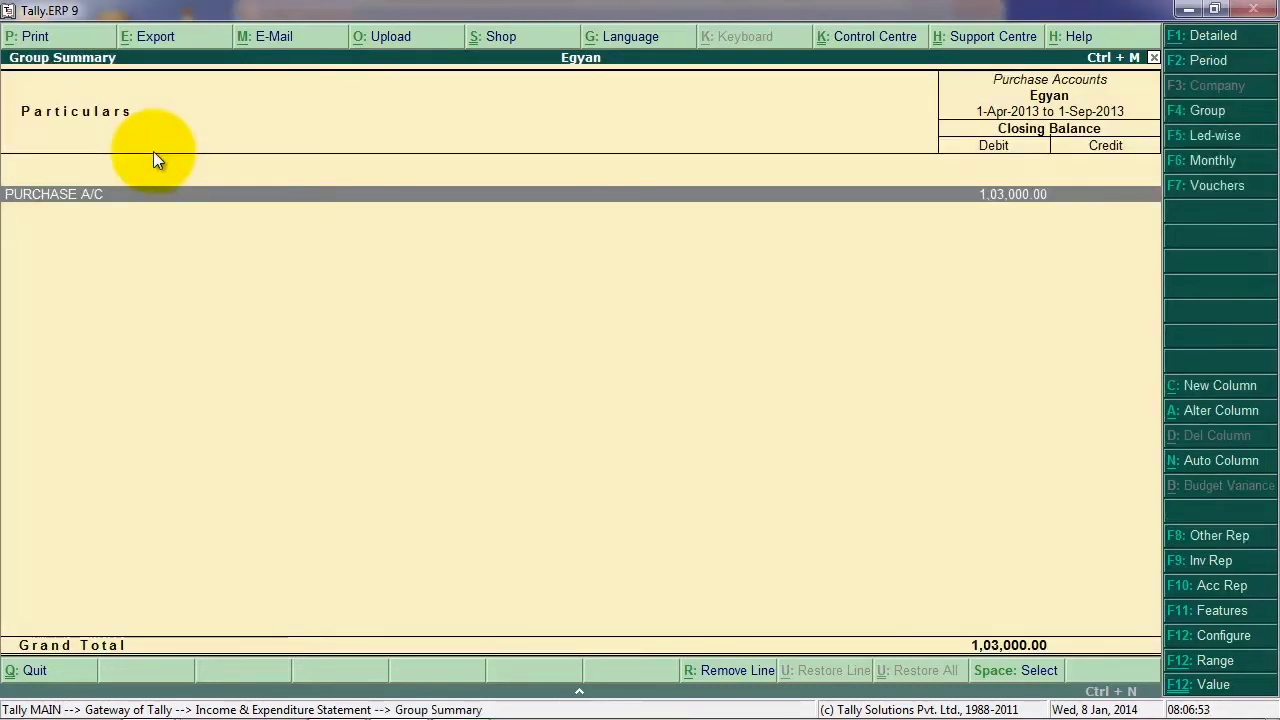
key(Return)
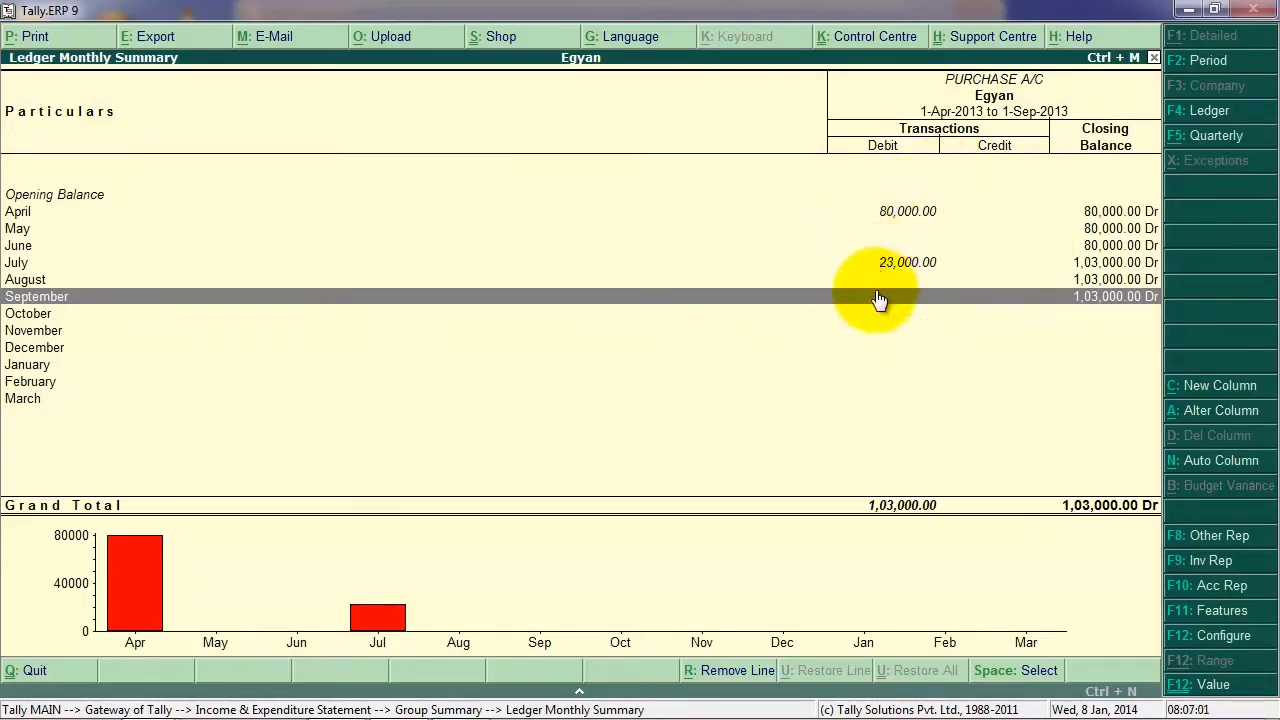
click(1205, 137)
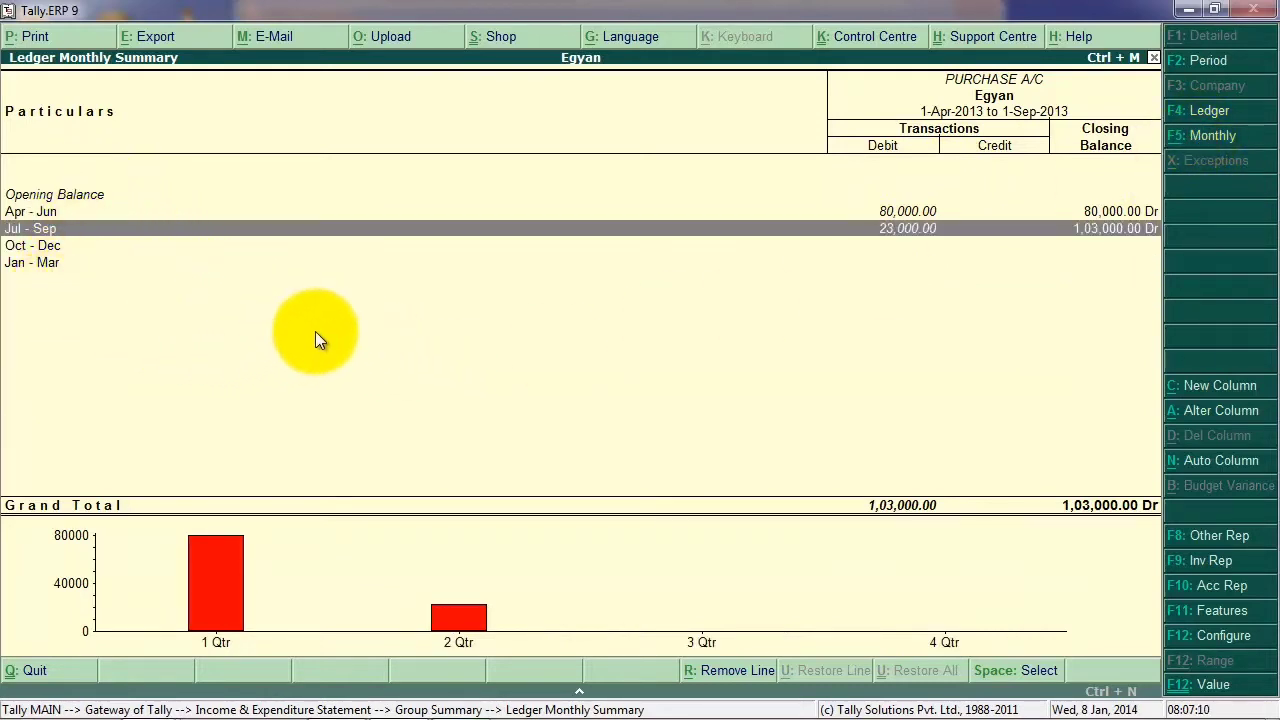
click(1212, 137)
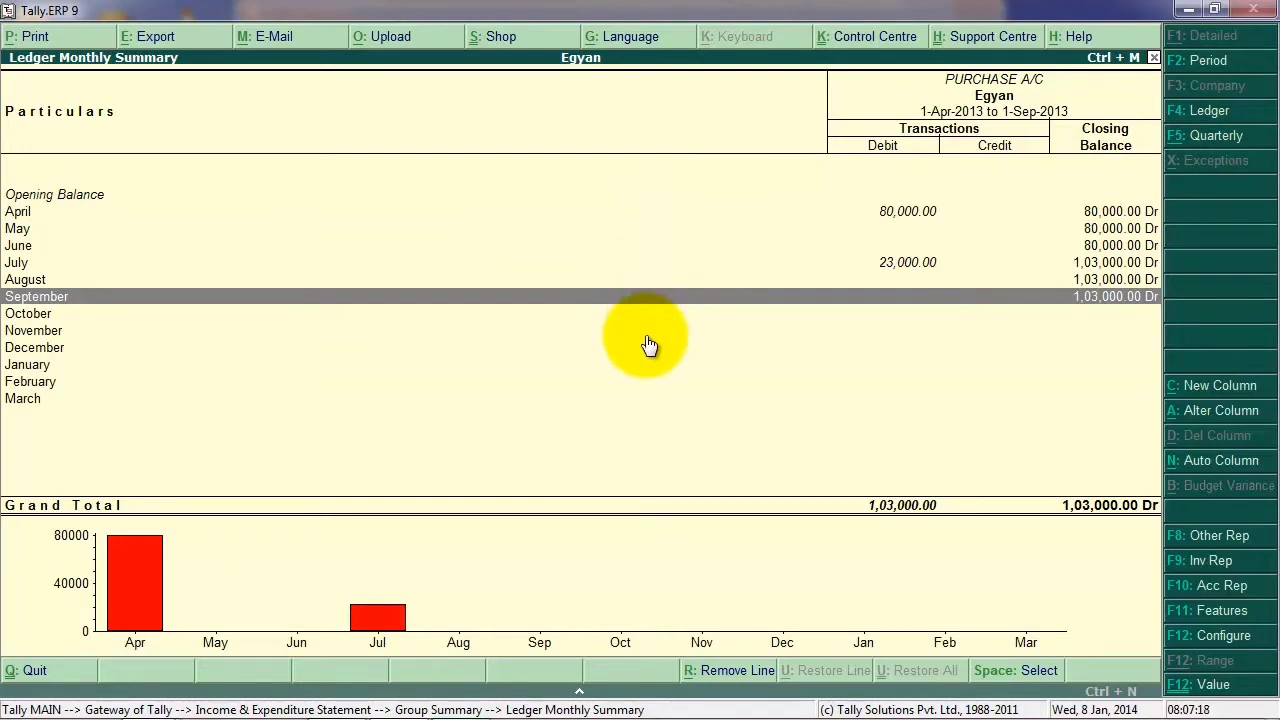
key(Escape)
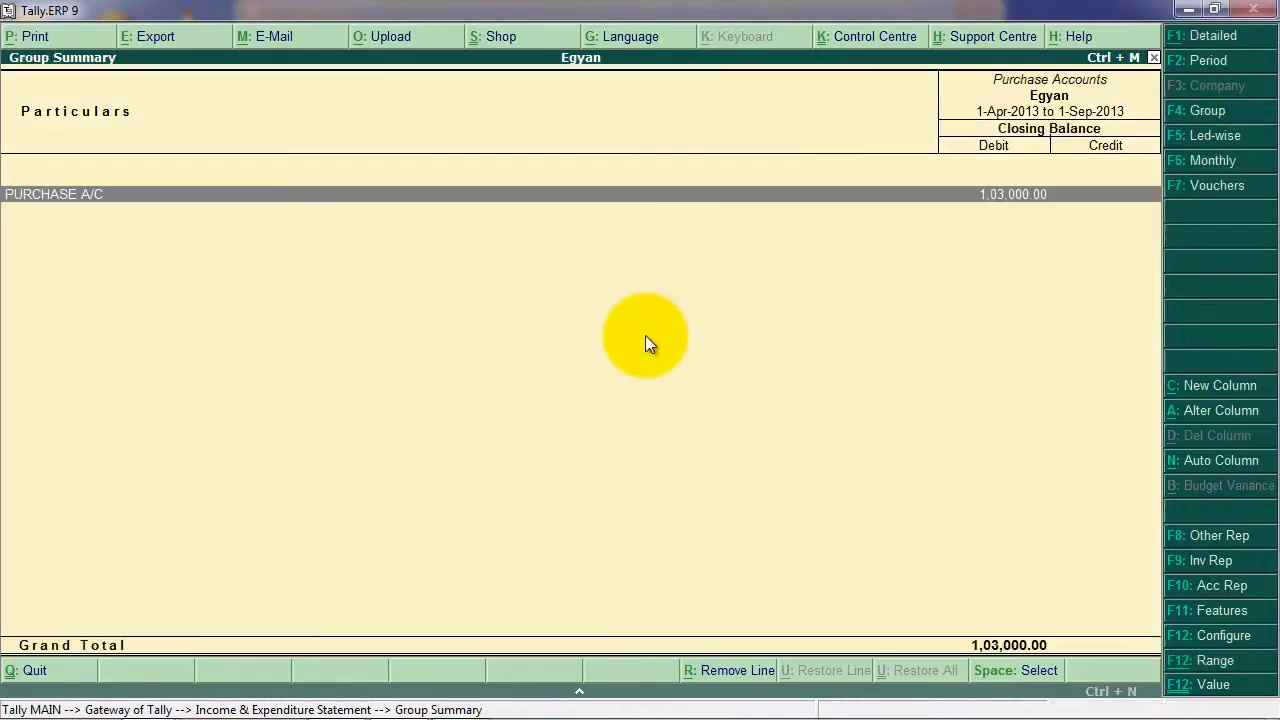
key(Escape)
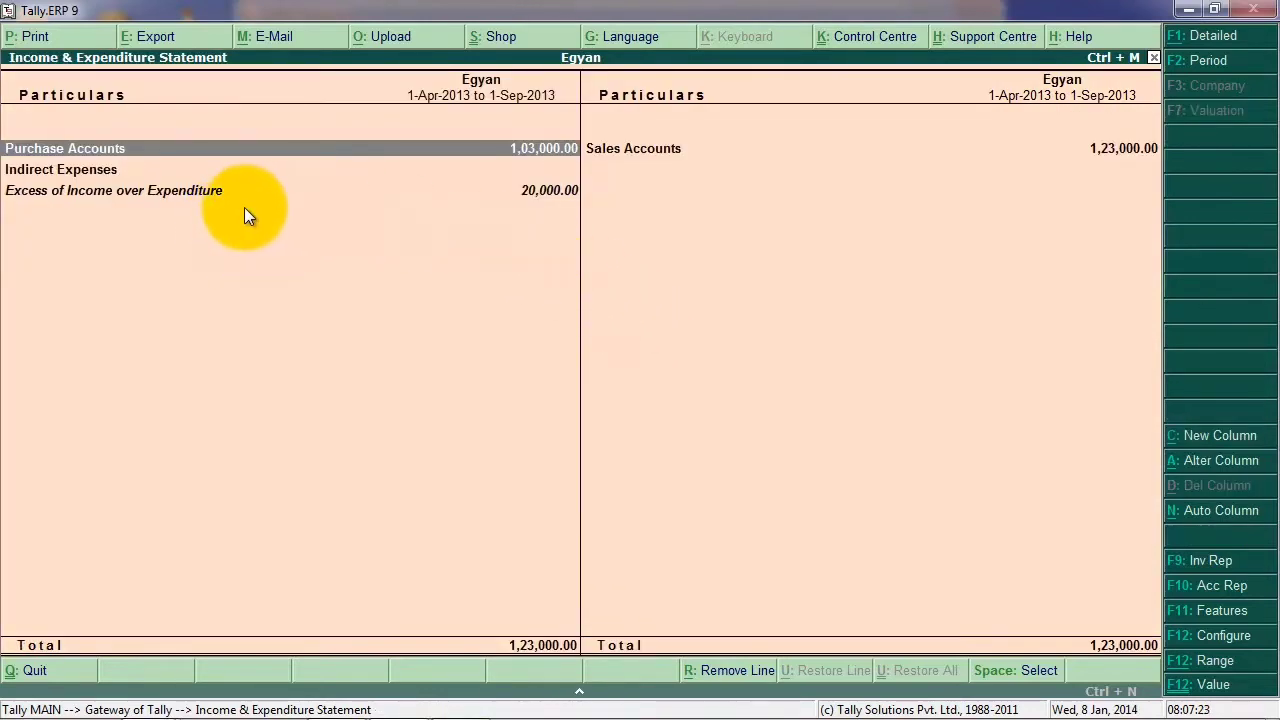
Go through the statement's expense-side lines, and view the statement in detailed form and back in condensed form.
key(Down)
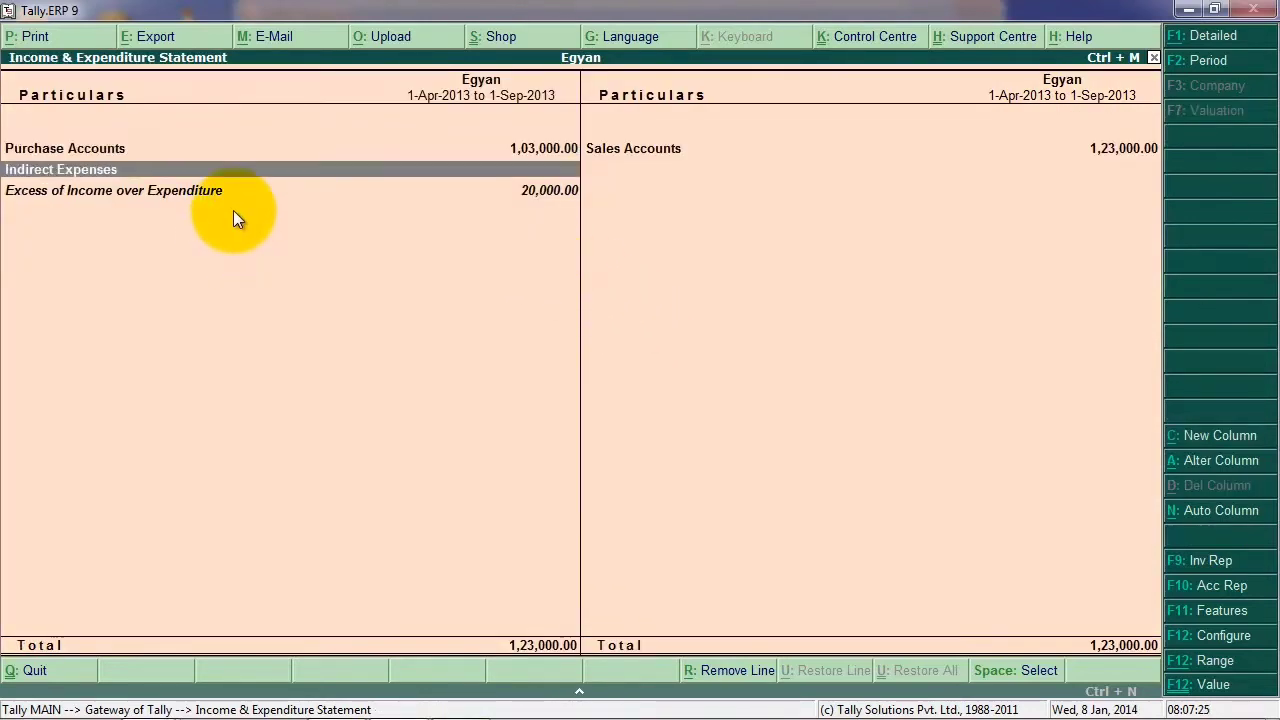
key(Down)
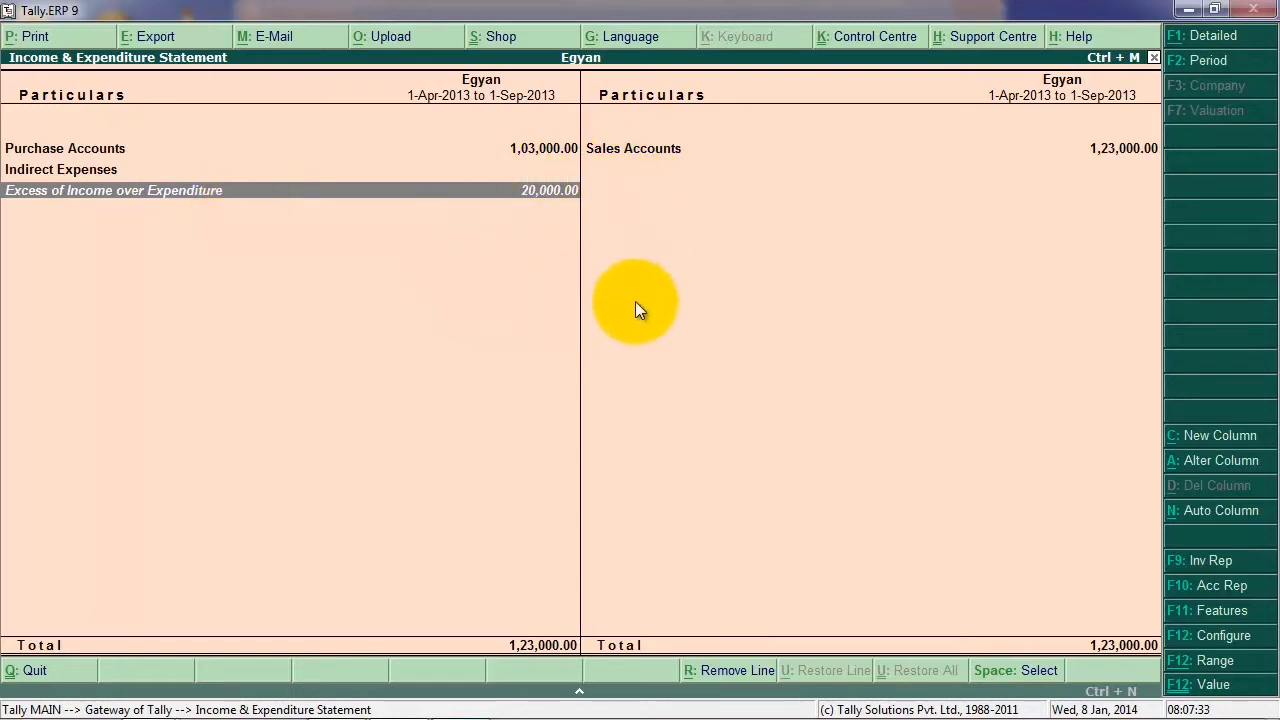
click(1240, 50)
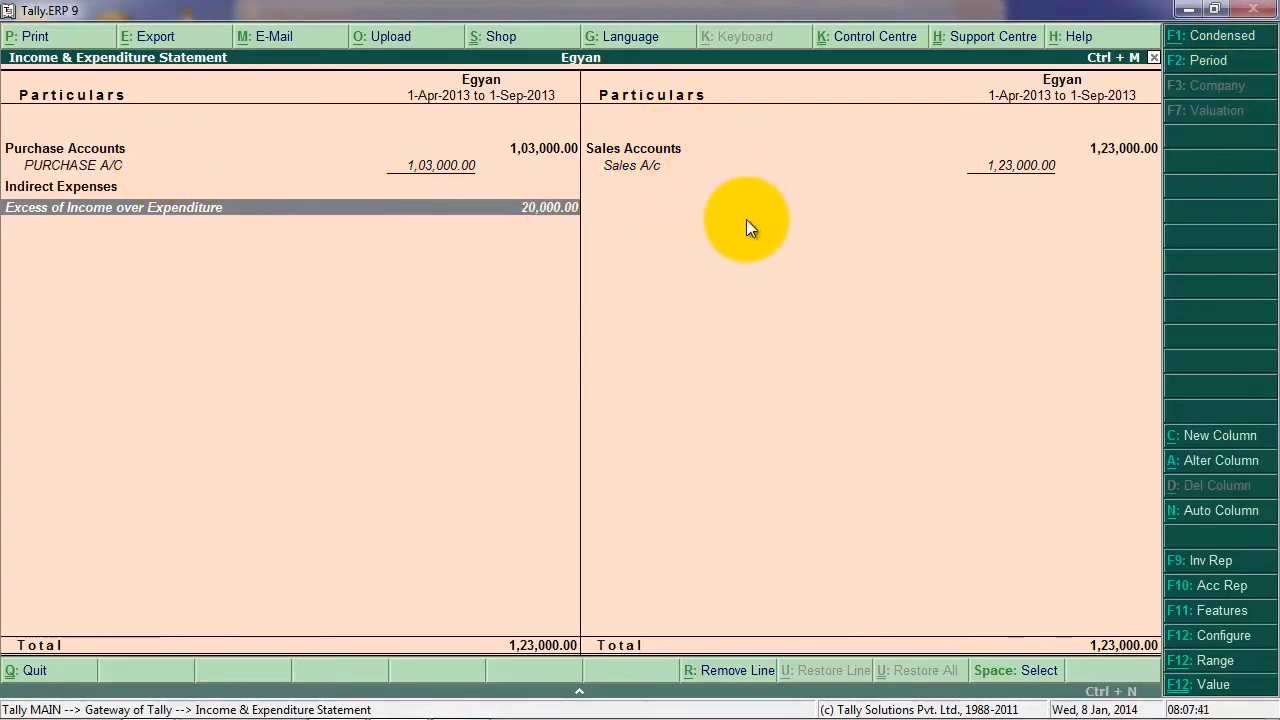
click(1214, 42)
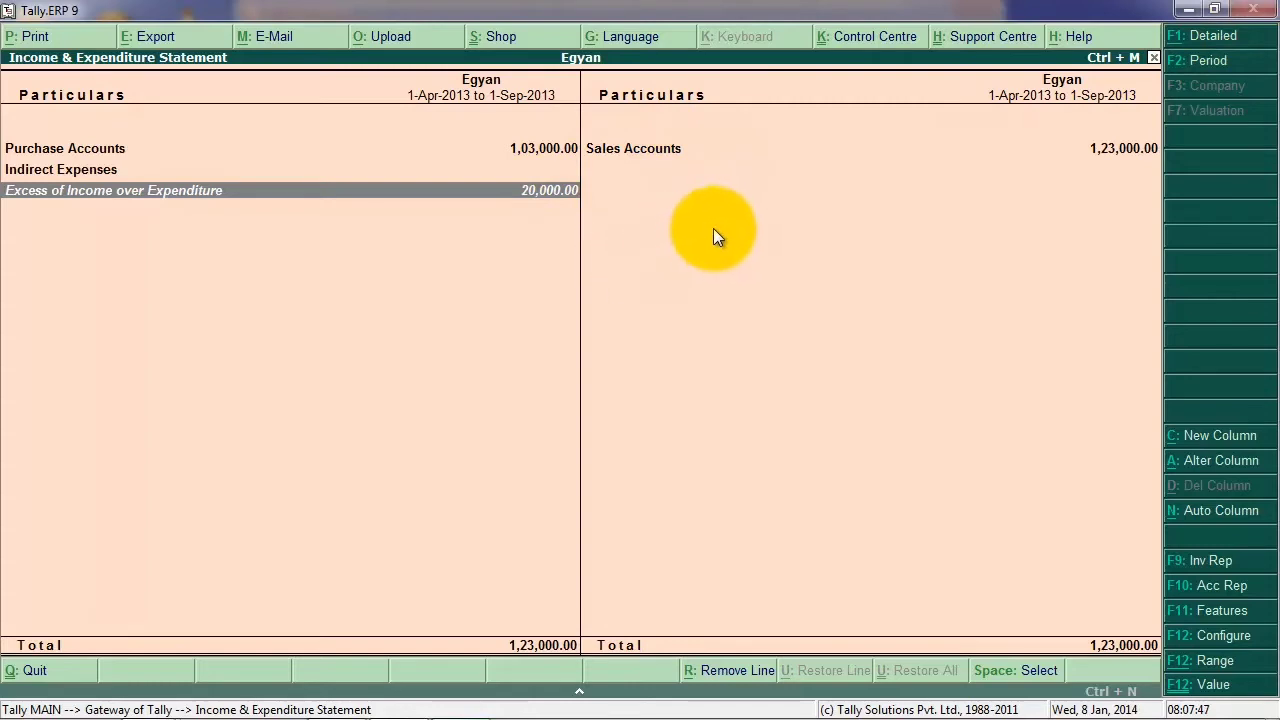
Set the statement's period from 1-4-2013 to 31-3-2014, and exit to the Gateway of Tally.
click(1208, 60)
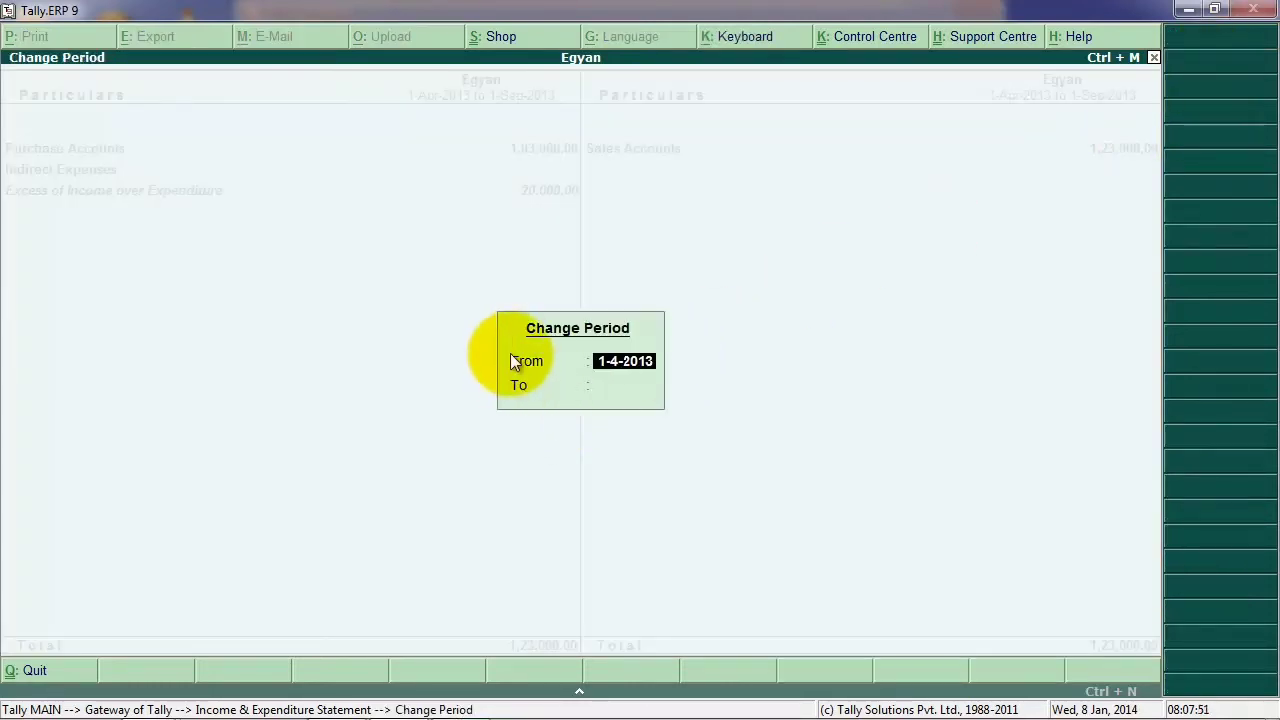
key(Return)
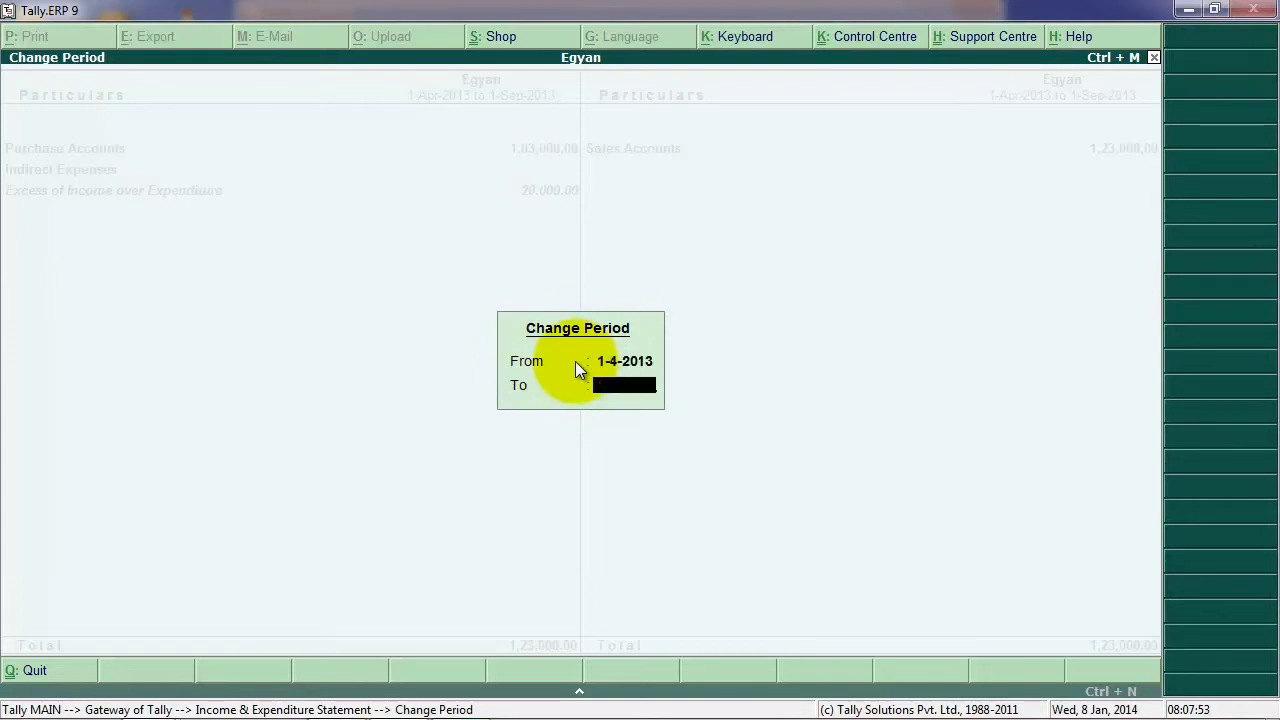
text(31/3/200)
key(BackSpace)
text(14)
key(Return)
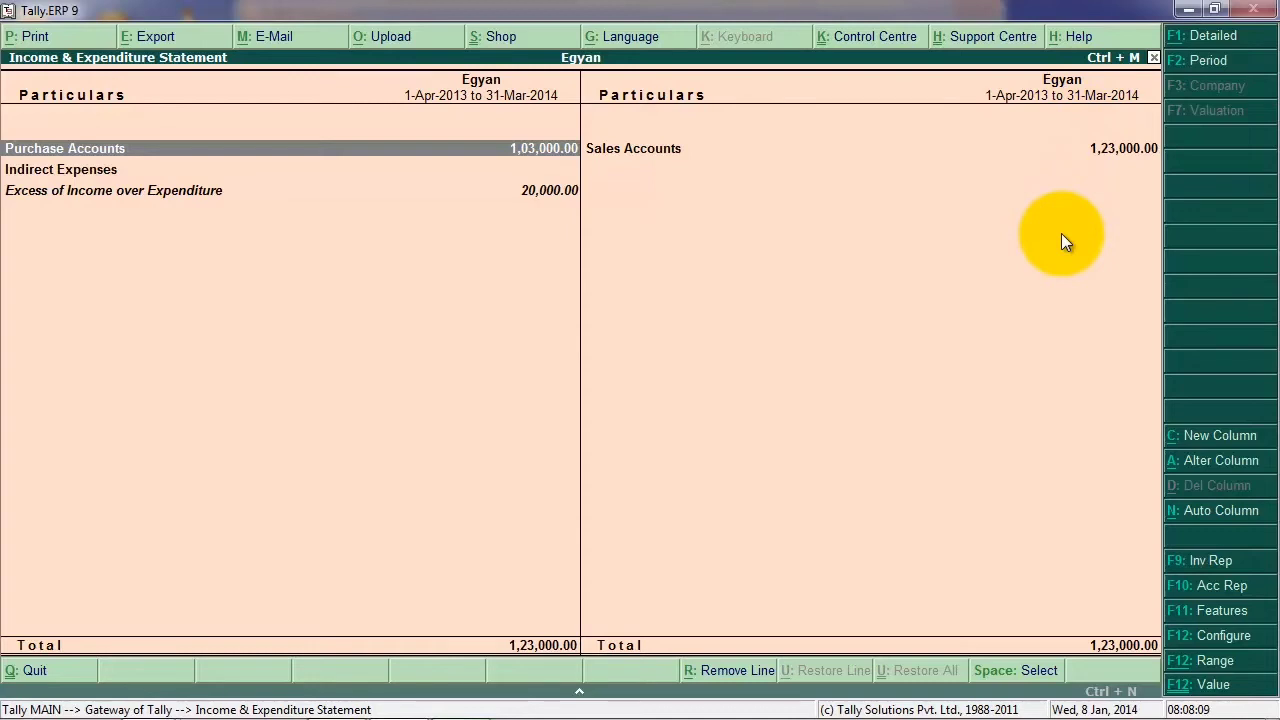
key(Right)
key(Escape)
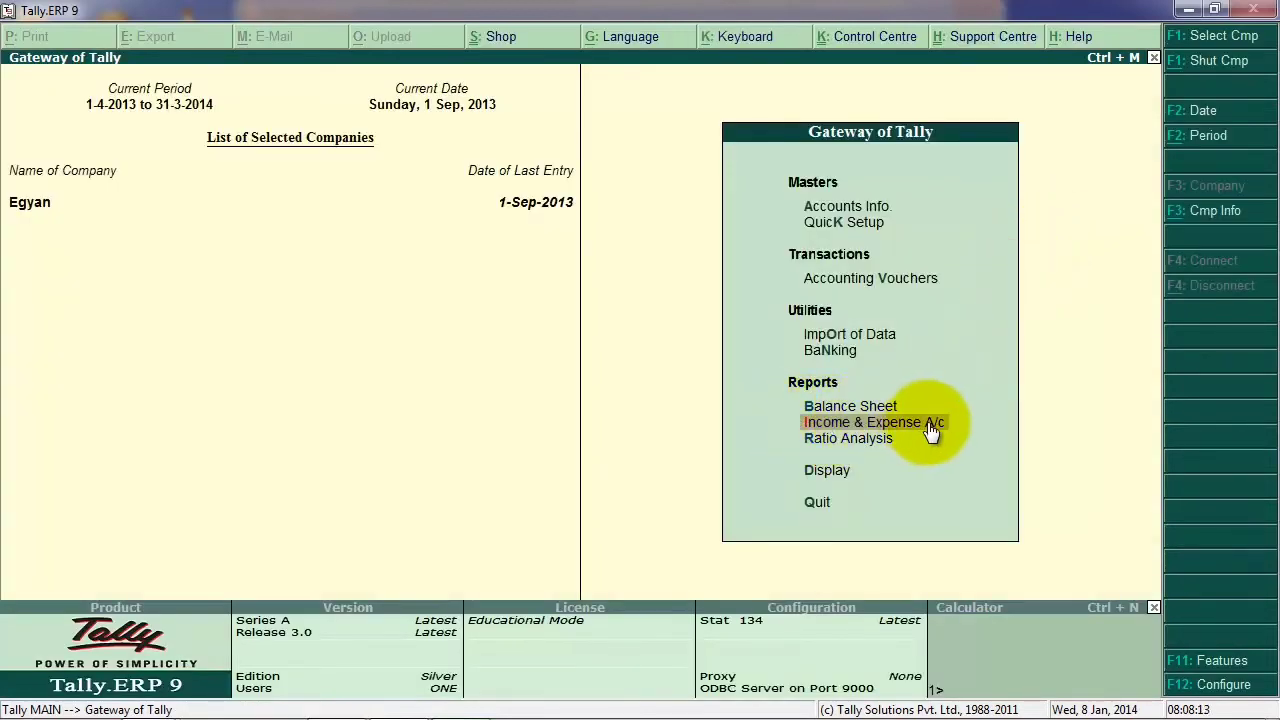
Set Income/Expense Statement instead of P & L to No in the company's Accounting Features, accept, and return to the Gateway of Tally.
key(F11)
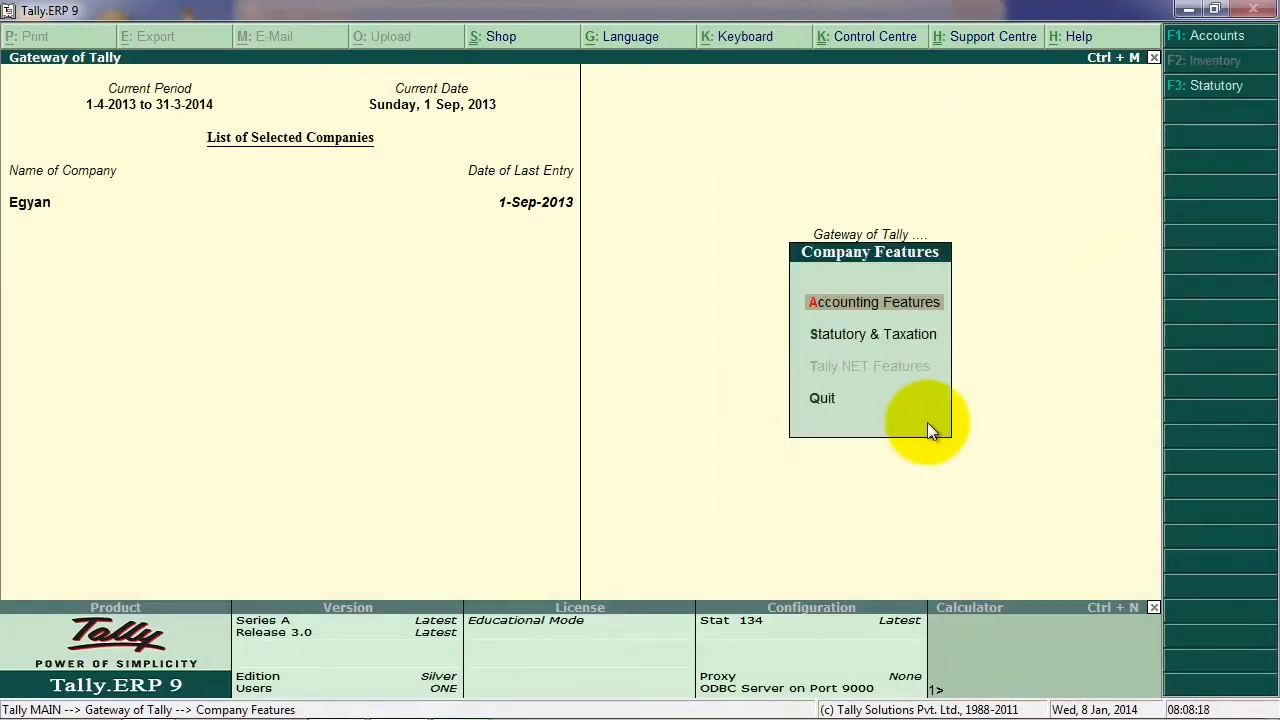
click(900, 310)
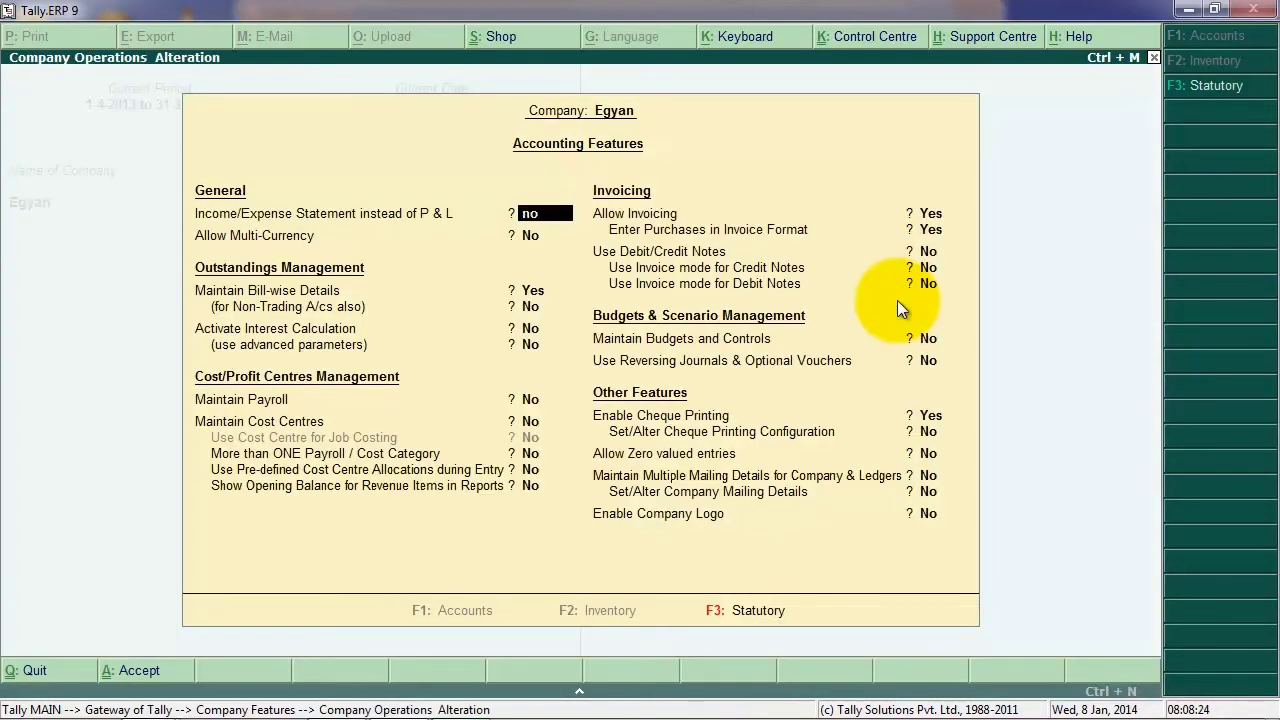
text(no)
key(Return)
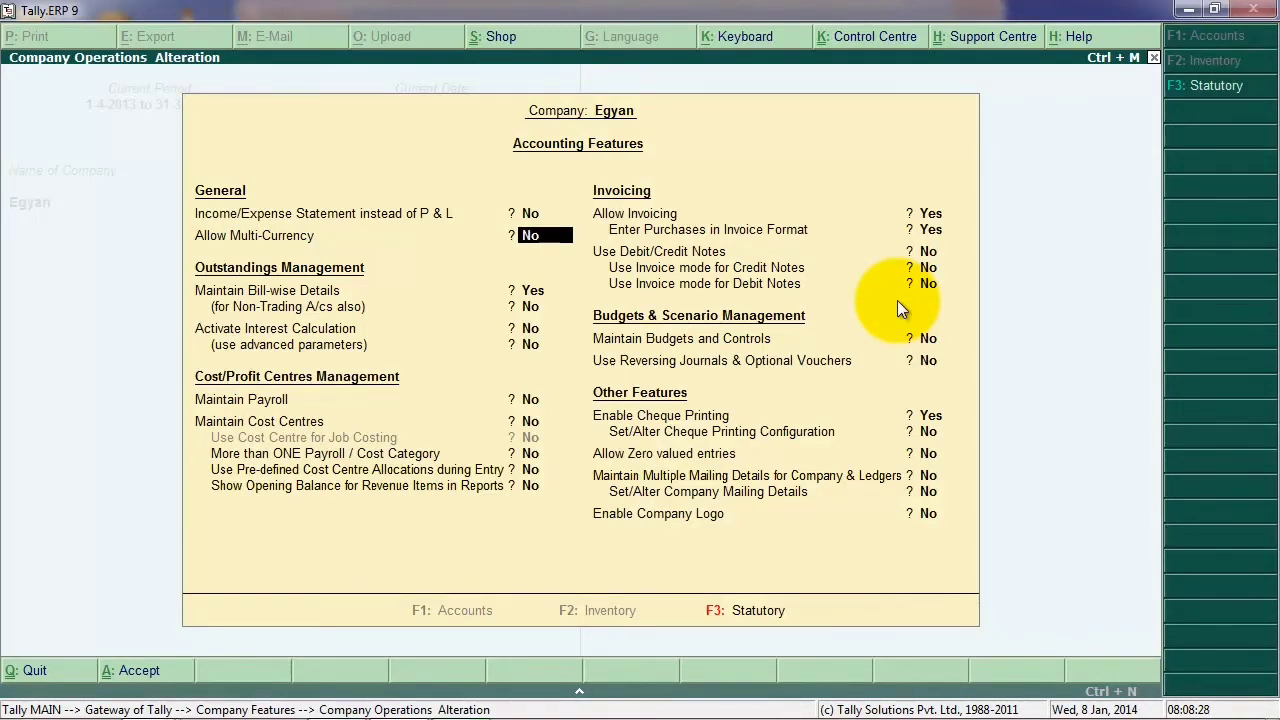
key(Return)
key(Return)
key(Return)
key(Return)
key(Return)
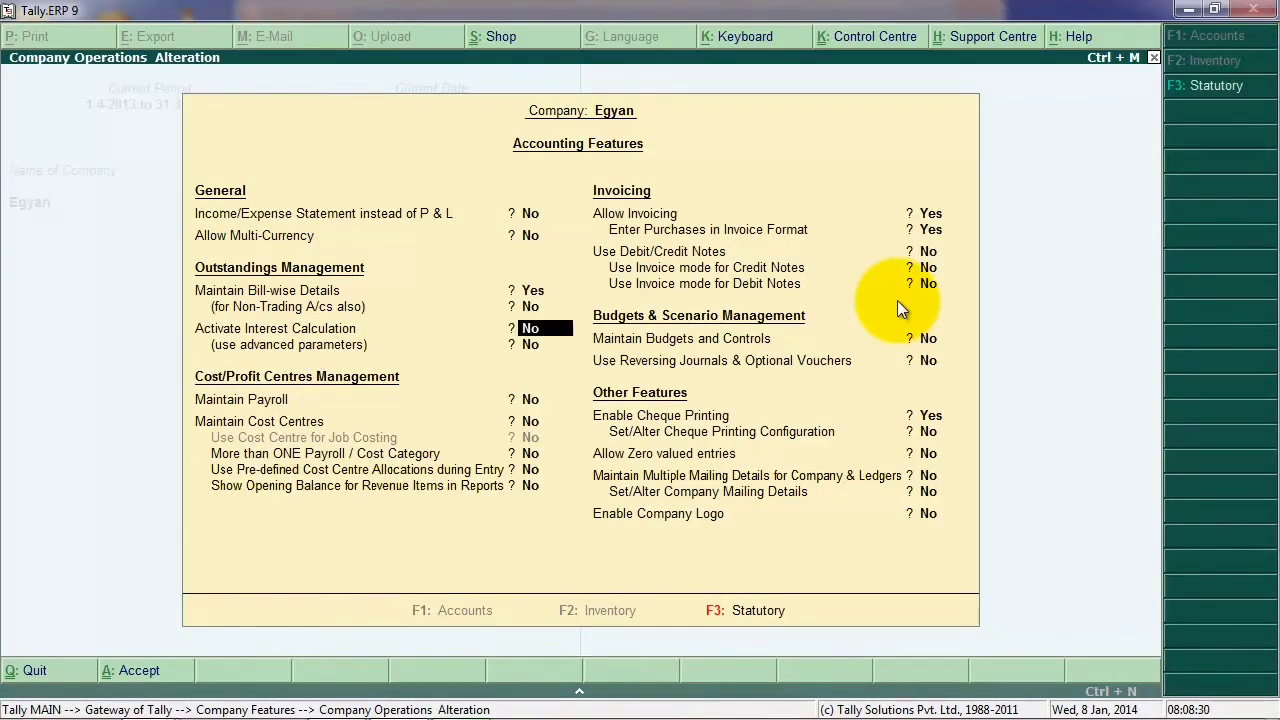
key(Return)
key(Return)
key(Return)
key(Return)
key(Return)
key(Return)
key(Return)
key(Return)
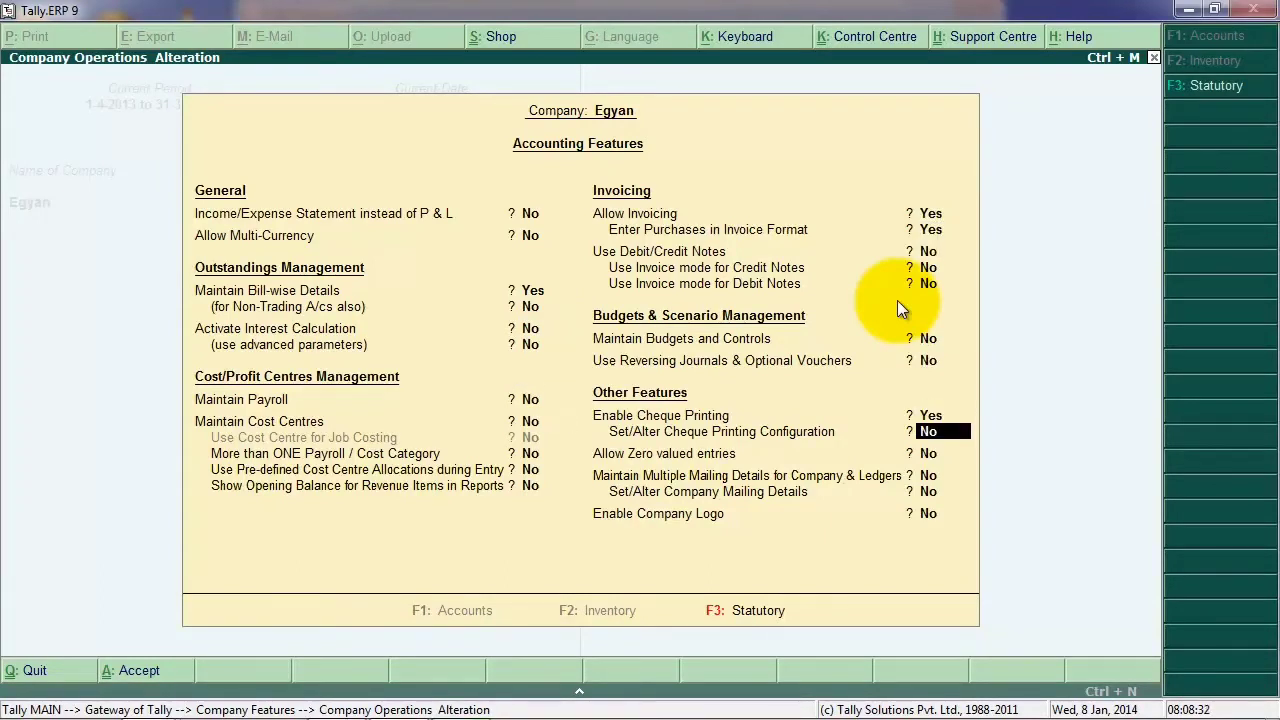
key(Return)
key(Return)
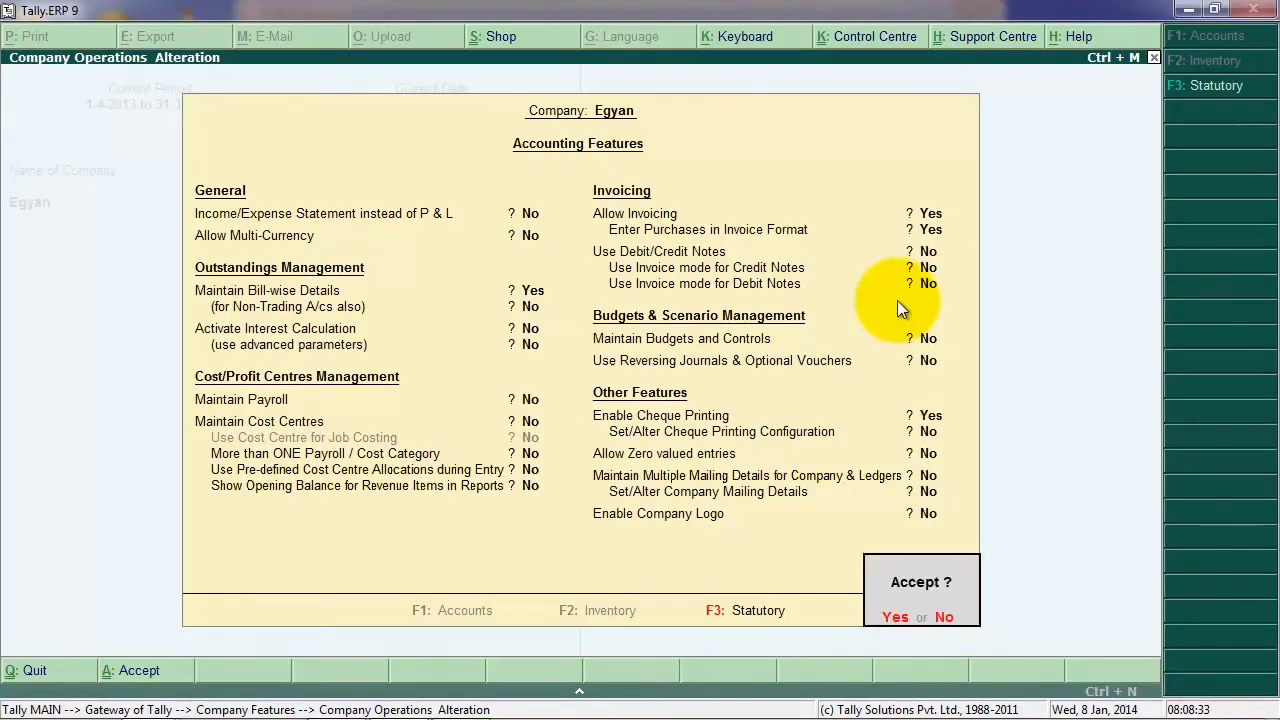
key(Return)
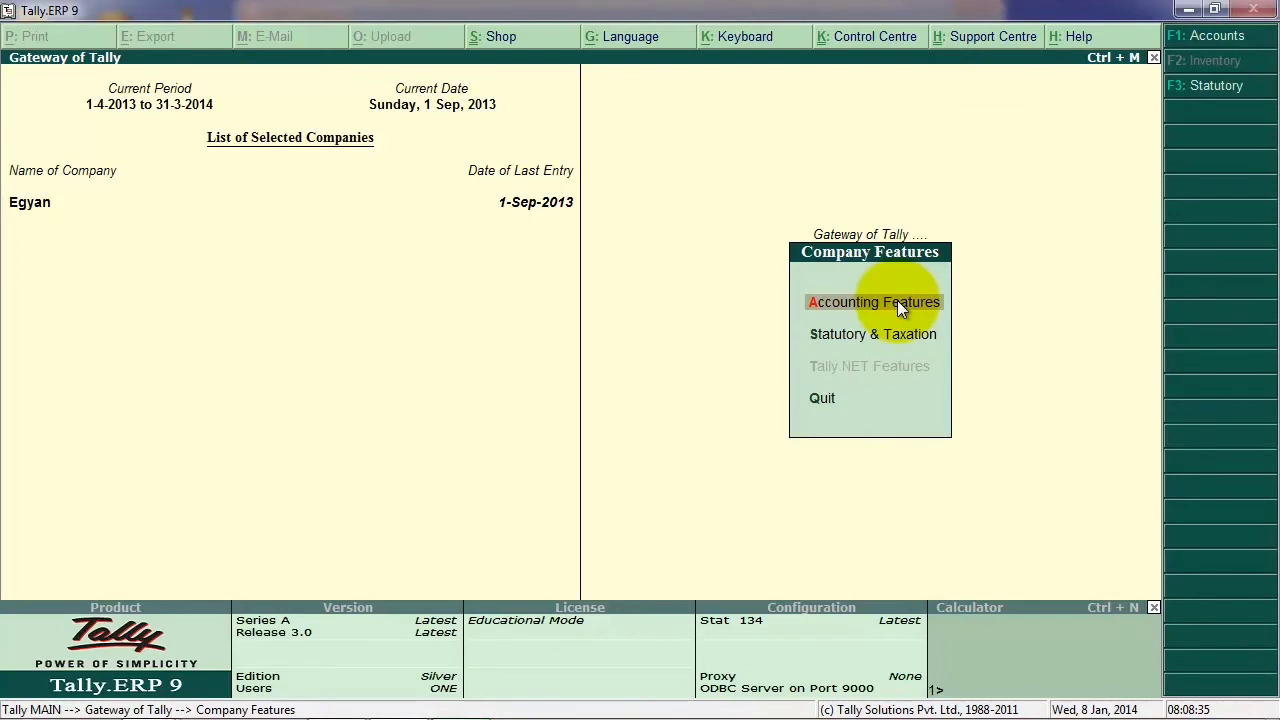
key(Escape)
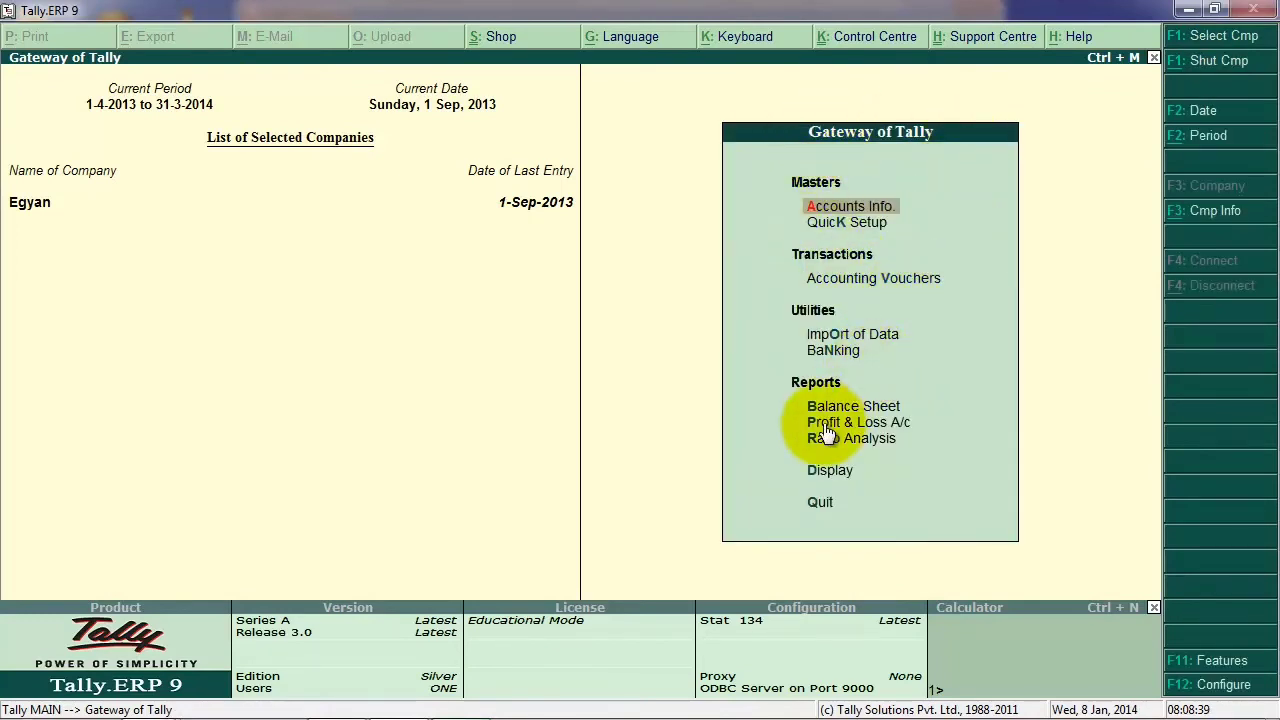
Open the Profit & Loss A/c report, and view it in detailed form and back in condensed form.
click(882, 426)
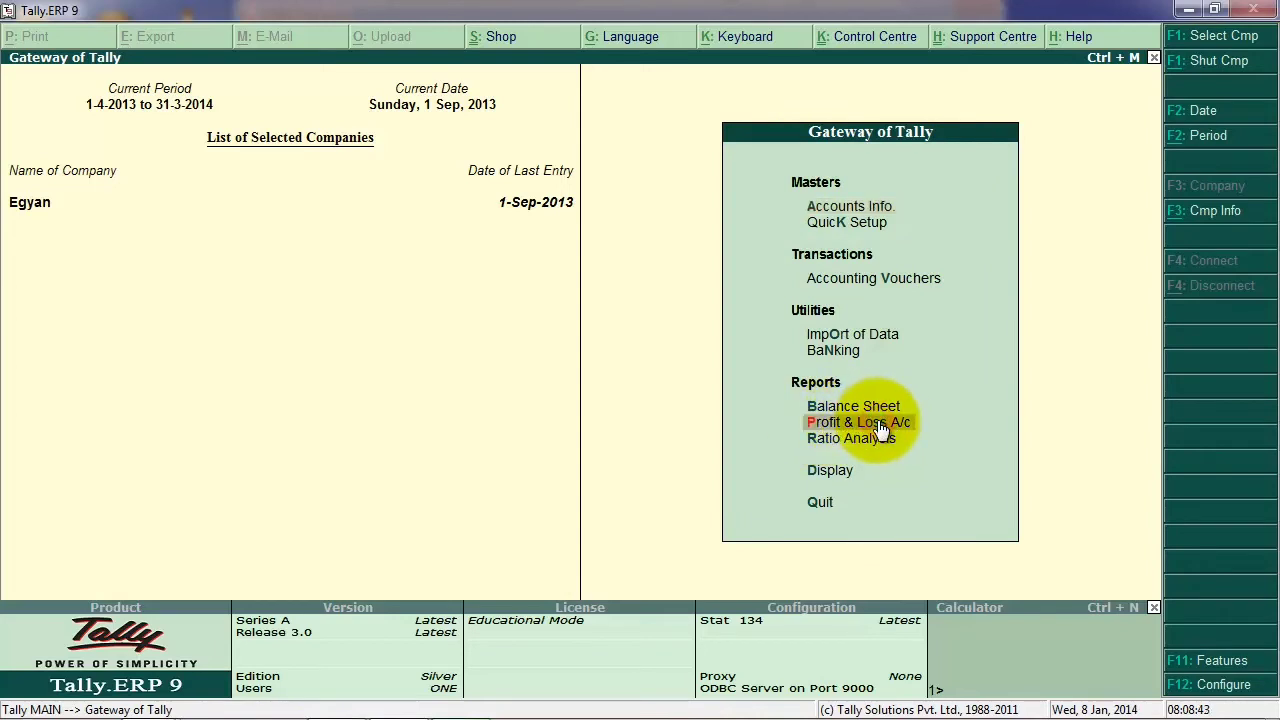
click(879, 426)
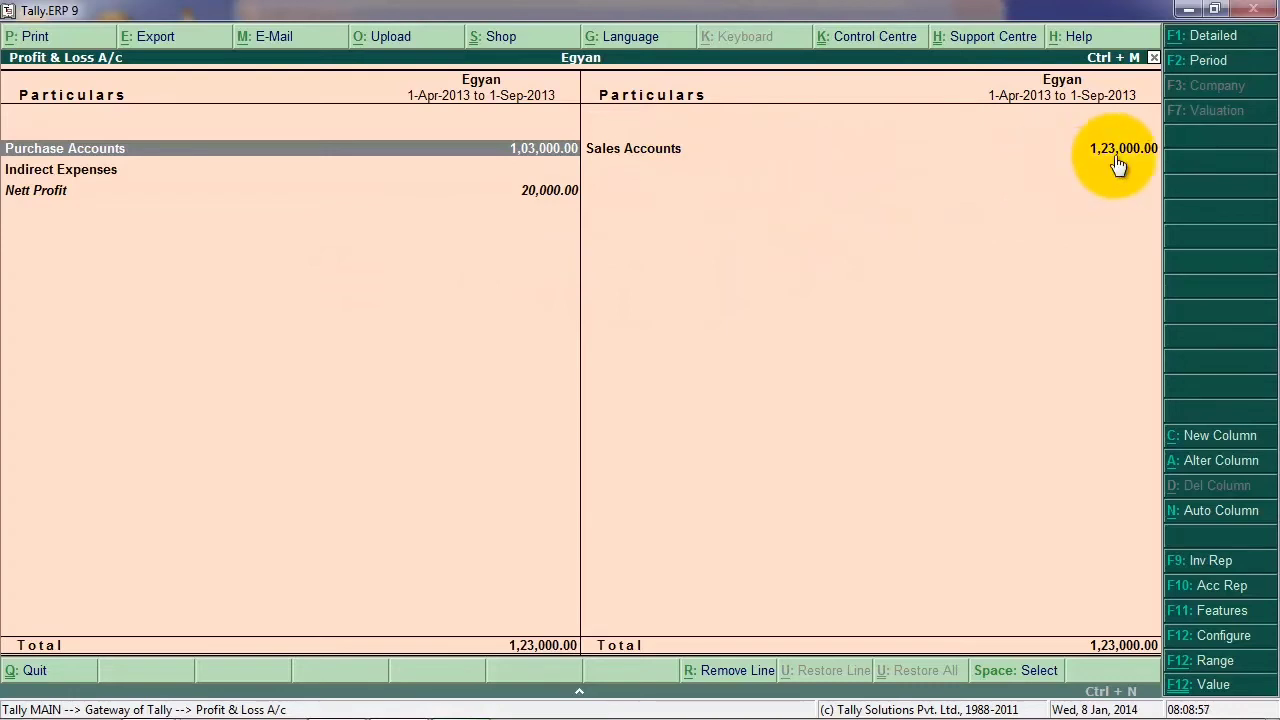
click(1210, 36)
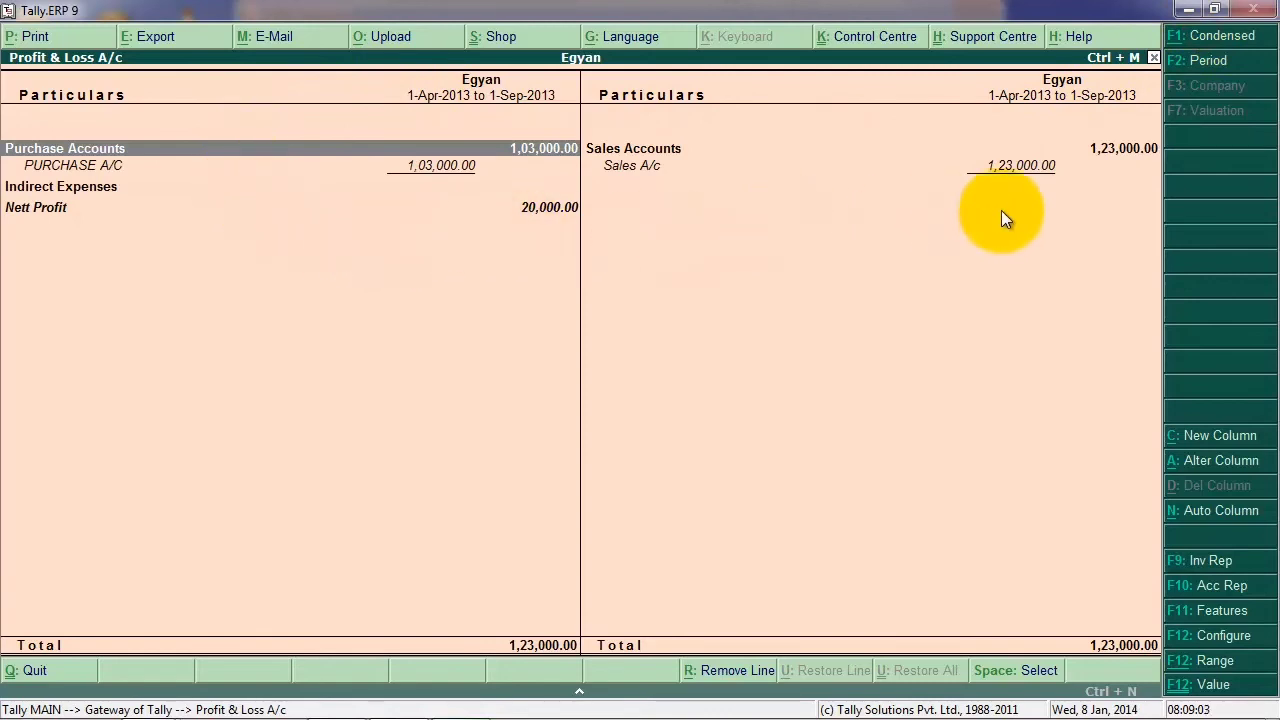
click(1205, 36)
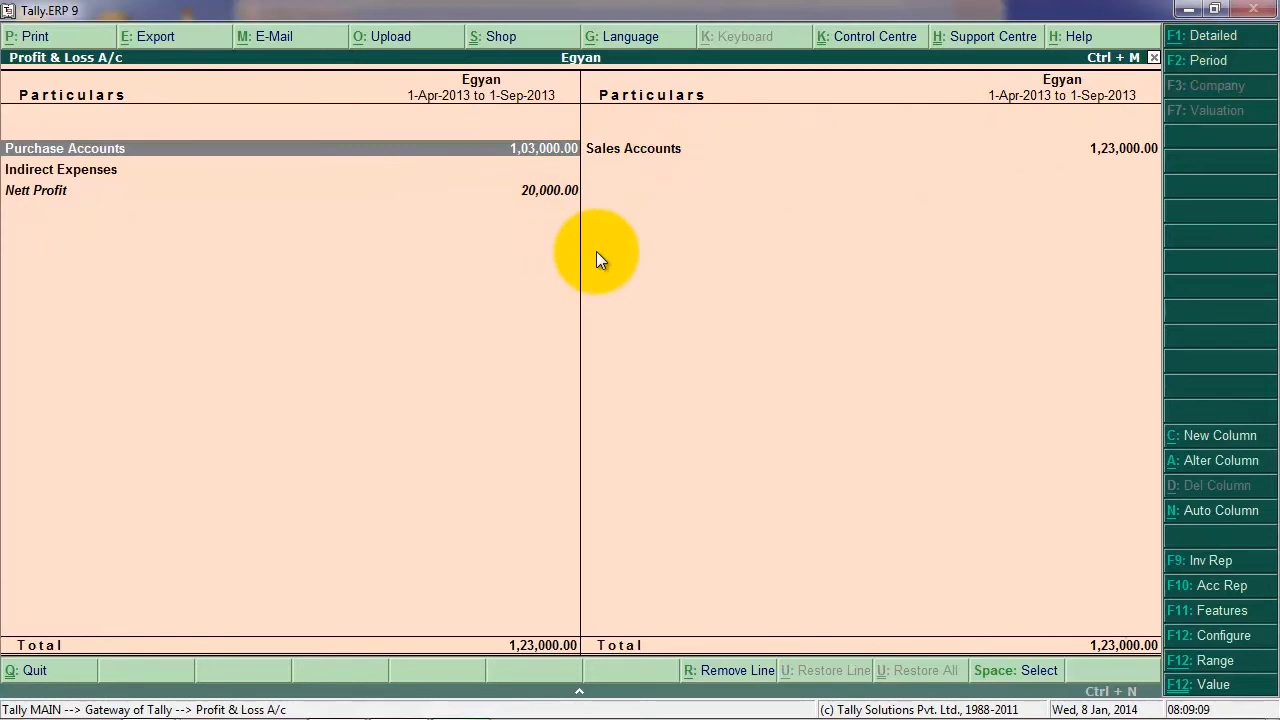
Go through the Indirect Expenses and Nett Profit lines of the Profit & Loss report, back up to Purchase Accounts.
key(Down)
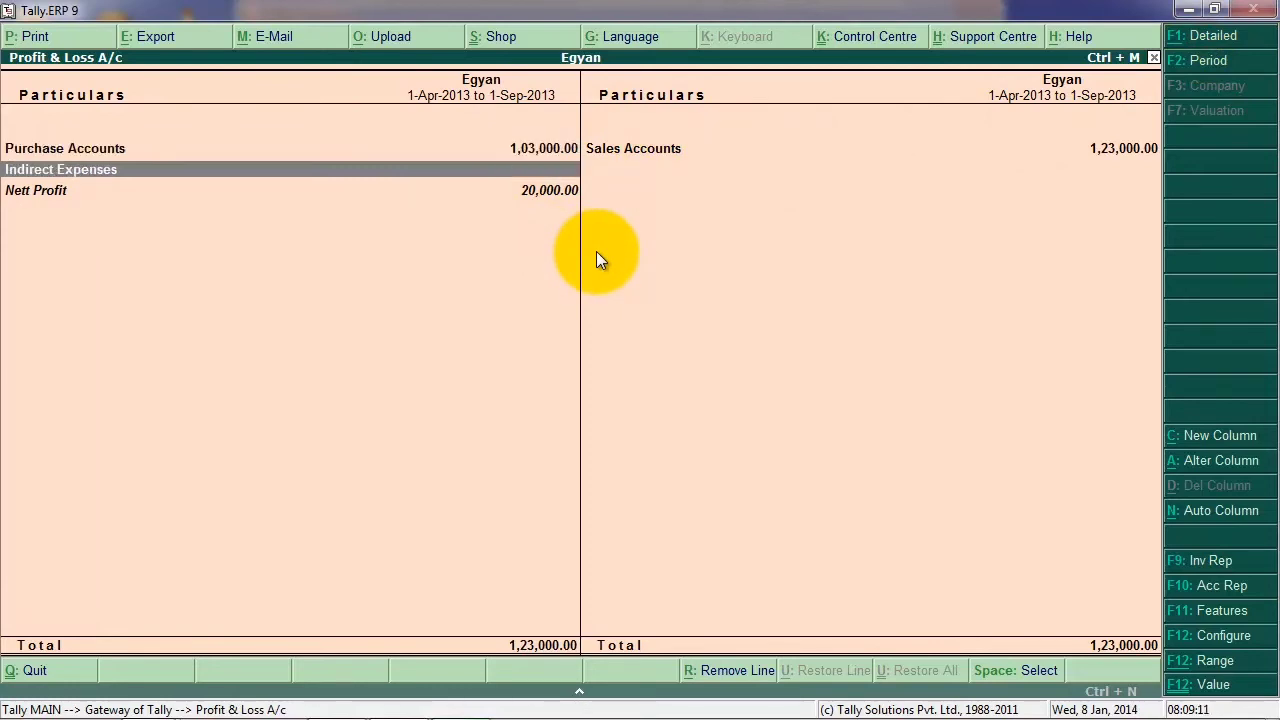
key(Down)
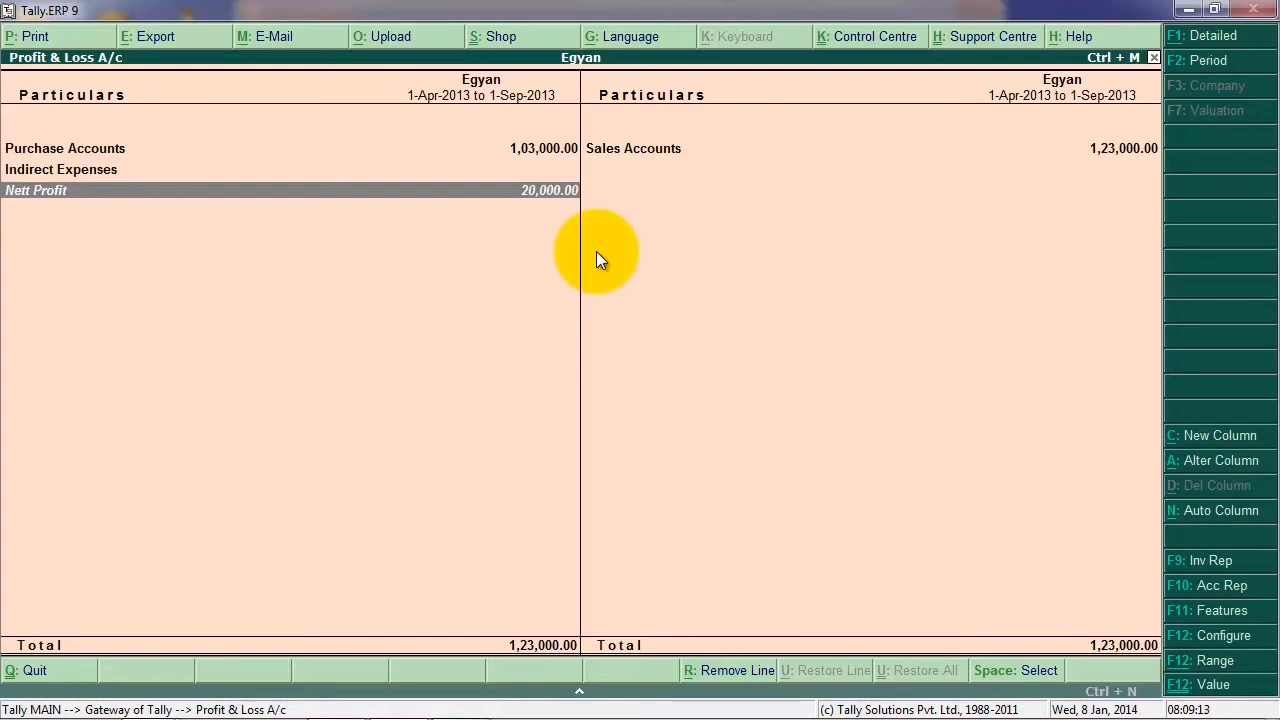
key(Up)
key(Up)
Drill down from Sales Accounts to the Sales A/c monthly summary, view it quarterly and monthly again, and return to the Profit & Loss report.
key(Right)
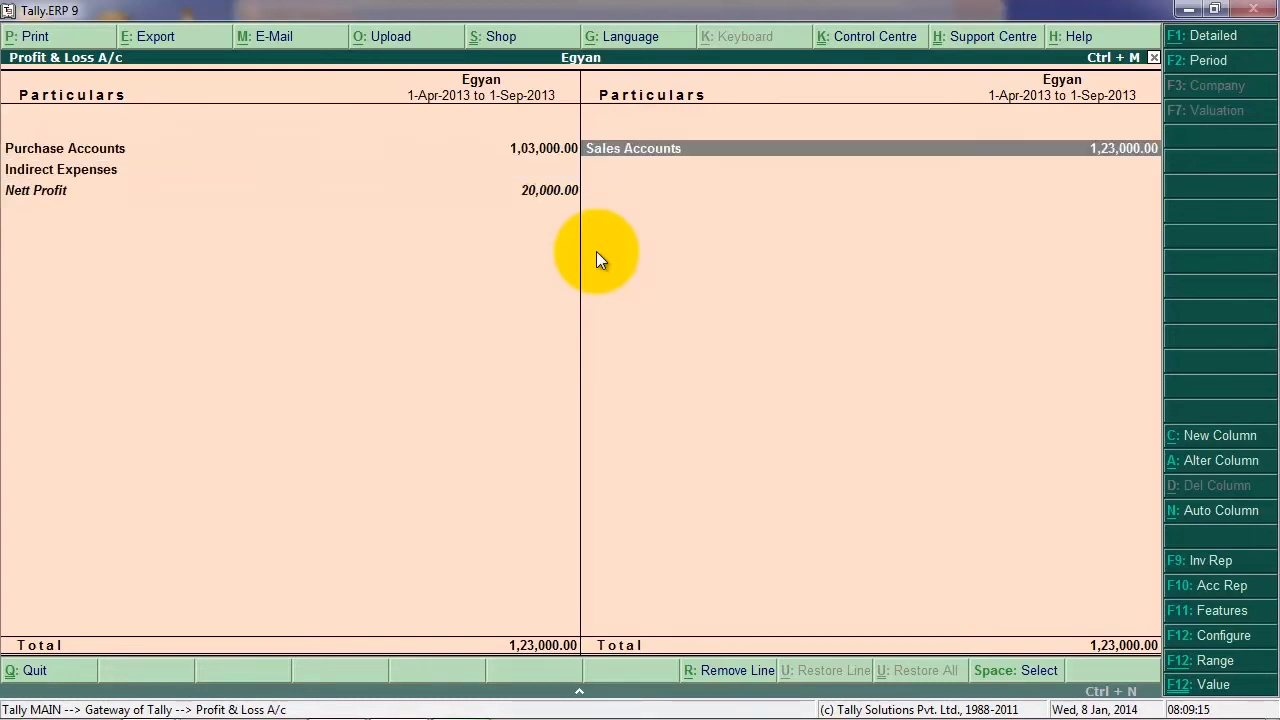
key(Return)
key(Return)
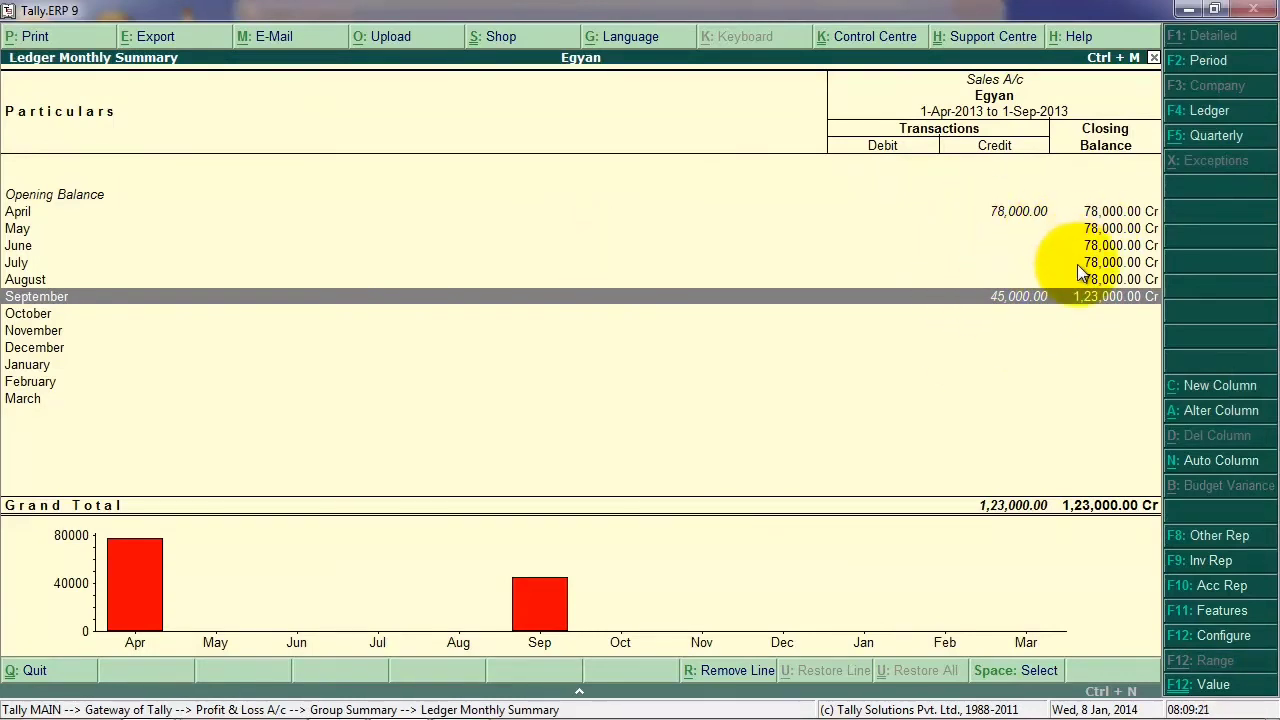
click(1216, 137)
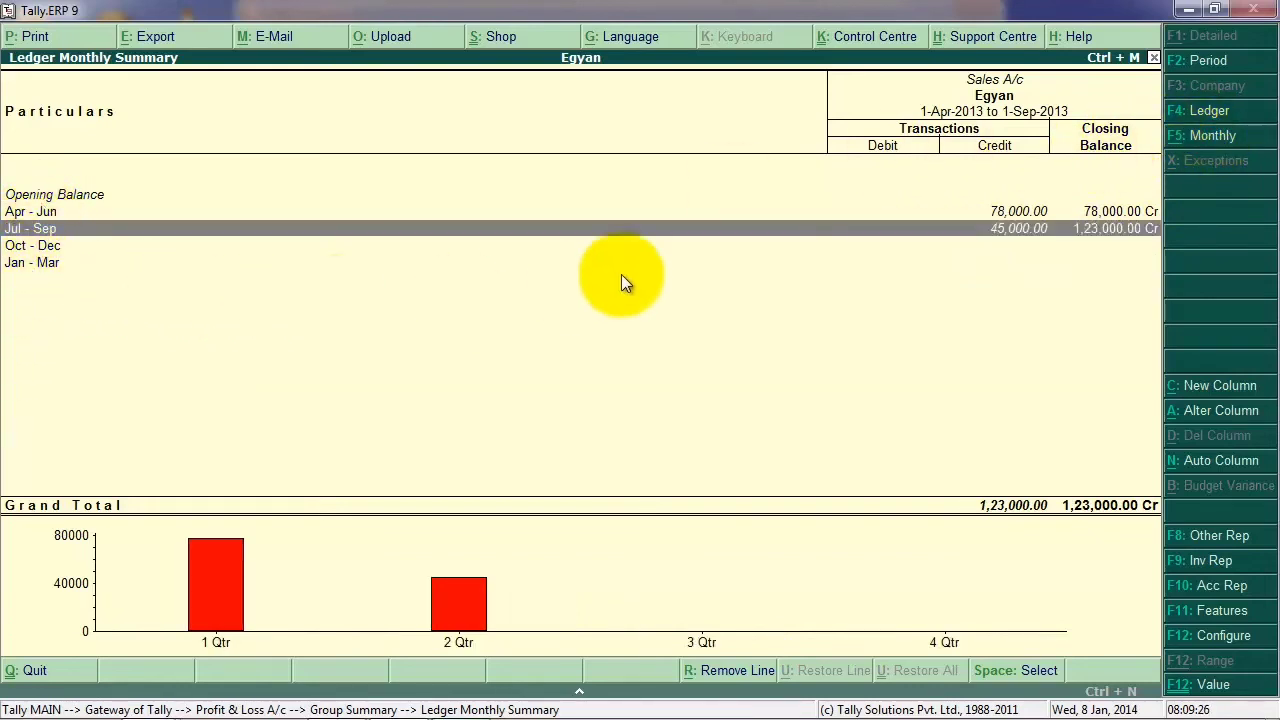
click(1212, 138)
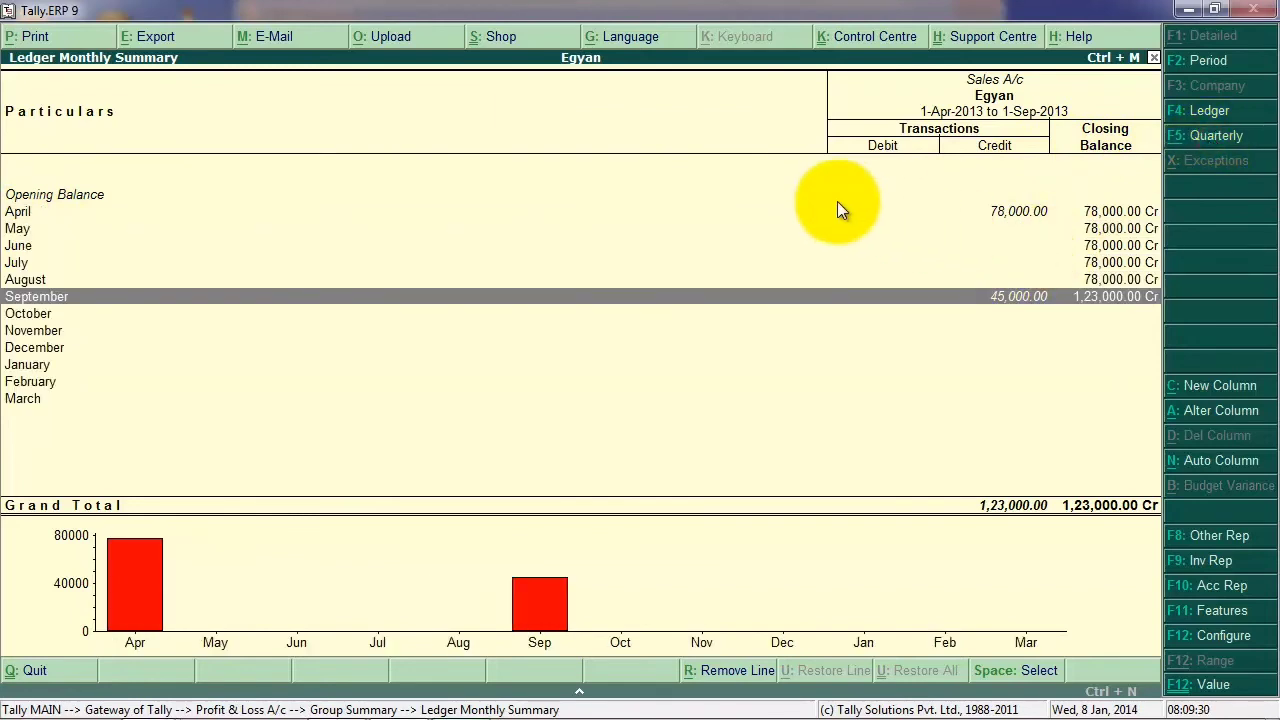
key(Escape)
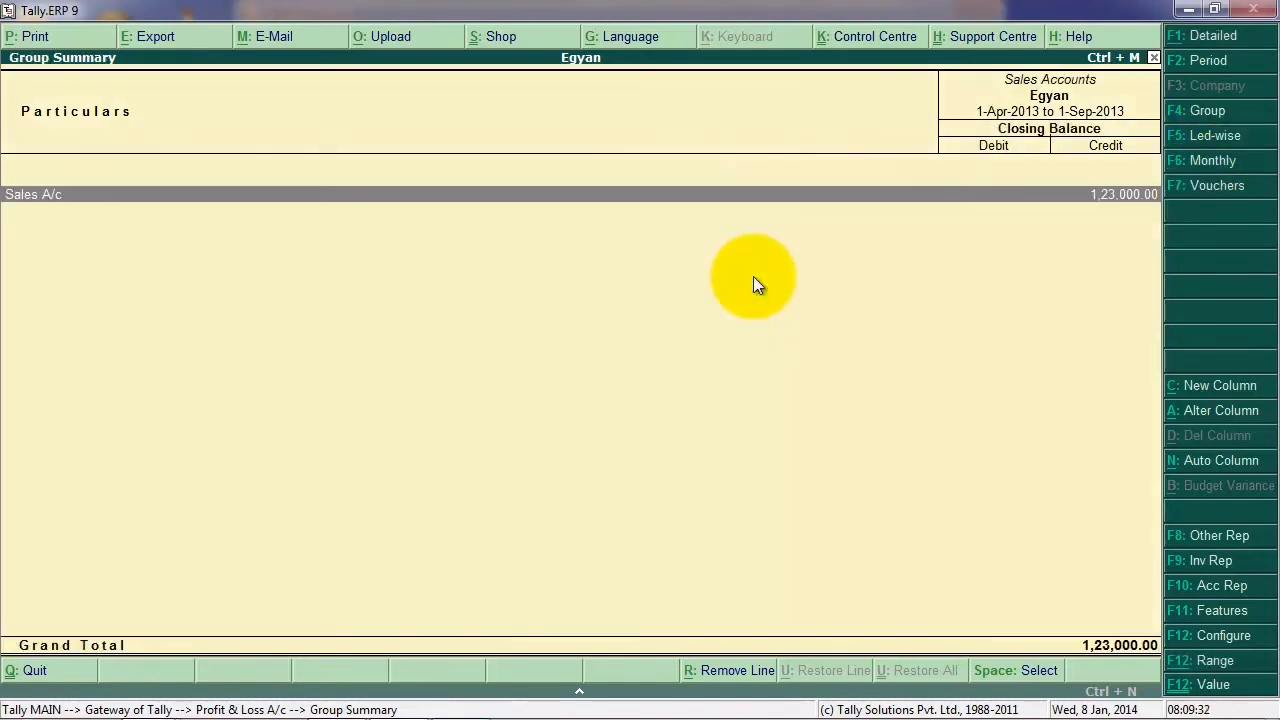
key(Escape)
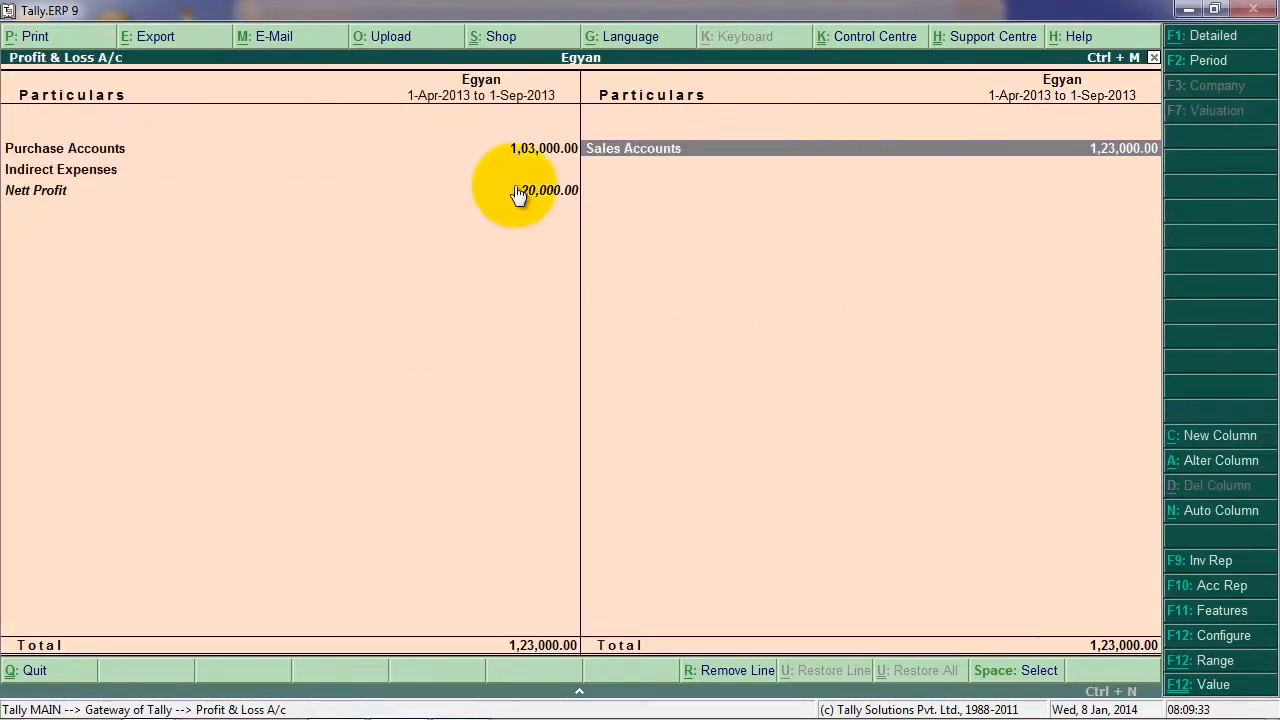
Configure the Profit & Loss report with Show Vertical Profit & Loss set to Yes.
click(1231, 636)
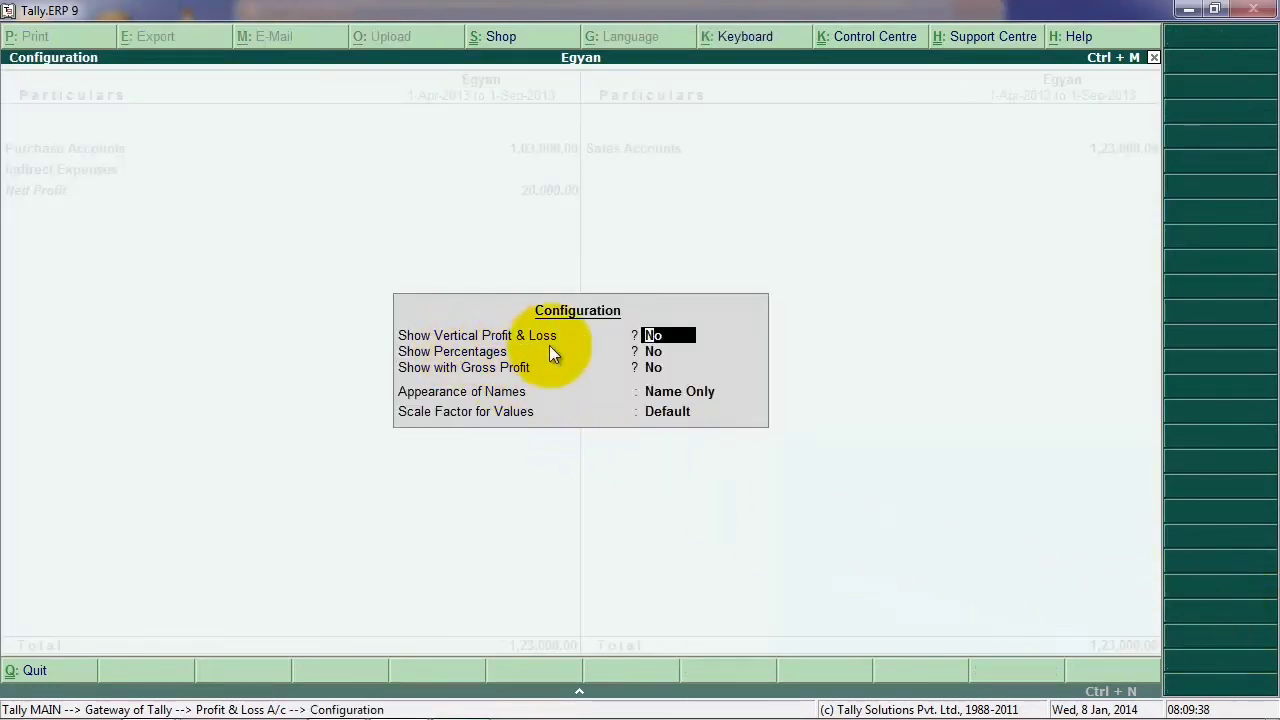
text(yes)
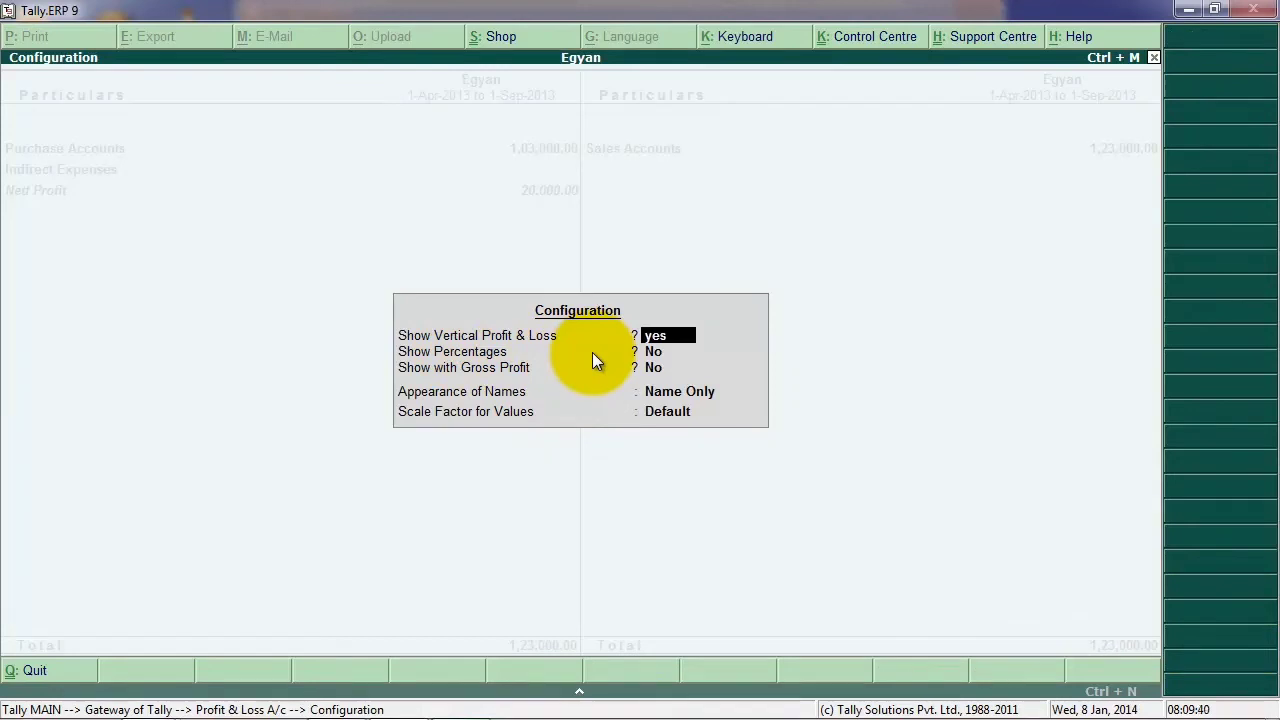
key(Return)
key(Return)
key(Return)
key(Return)
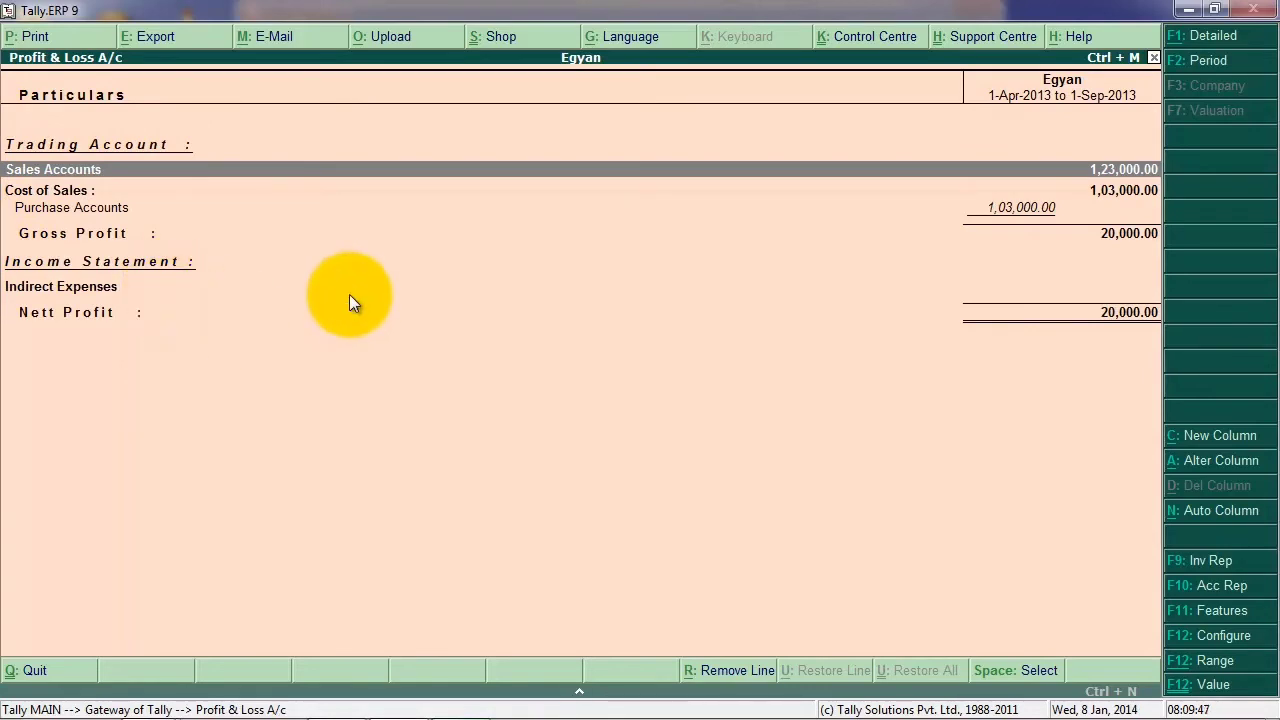
Configure the report with vertical layout No, percentages Yes, names as Name Only and Default scale factor, then exit to the Gateway of Tally.
key(F12)
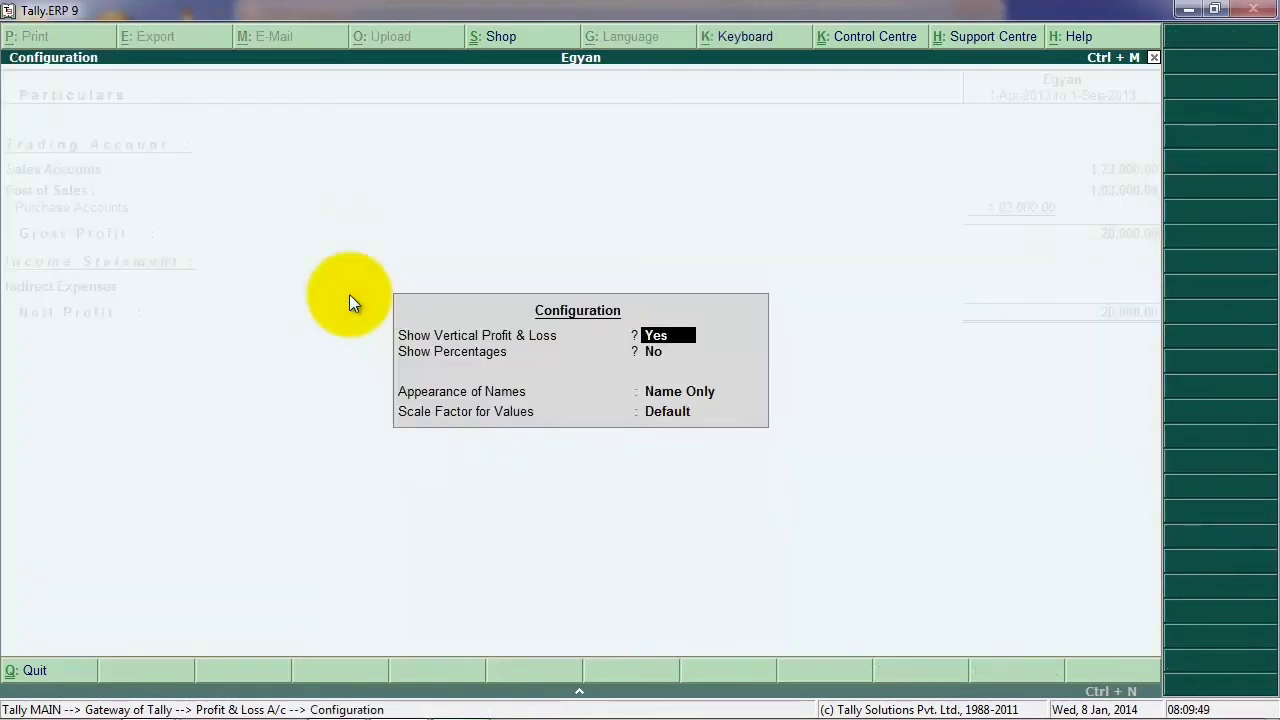
text(no)
key(Return)
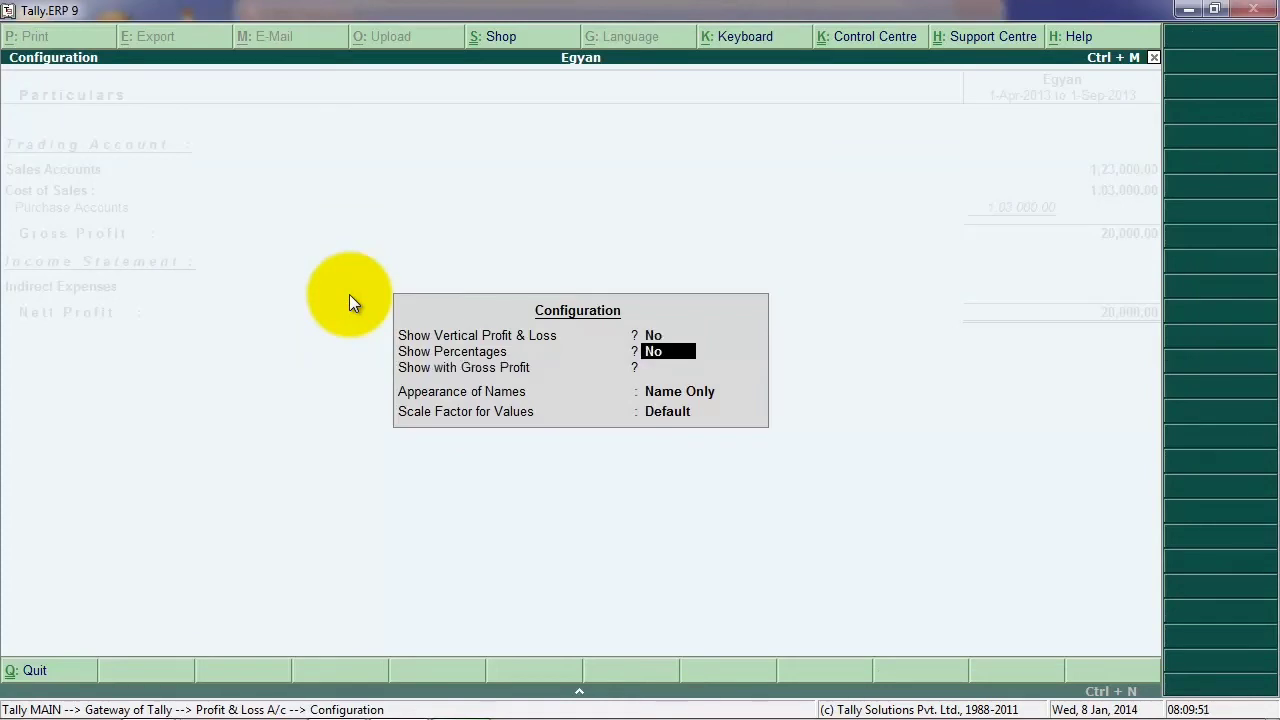
key(Return)
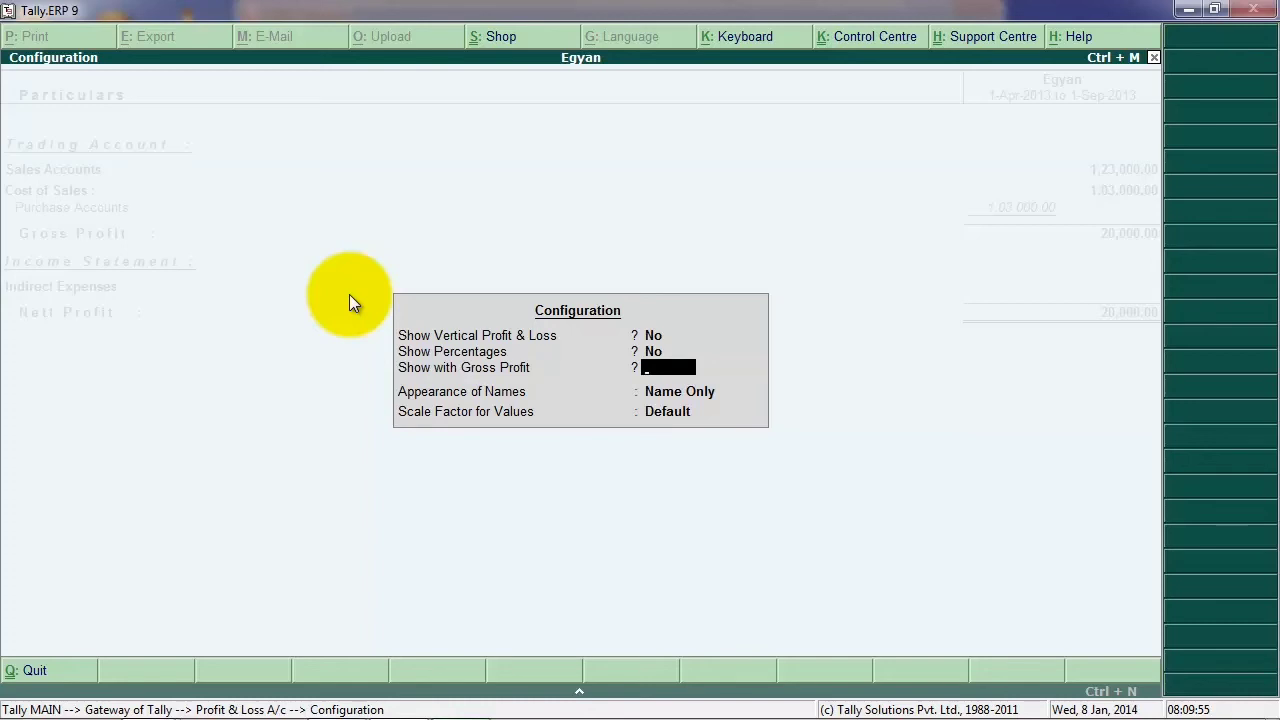
key(BackSpace)
text(yes)
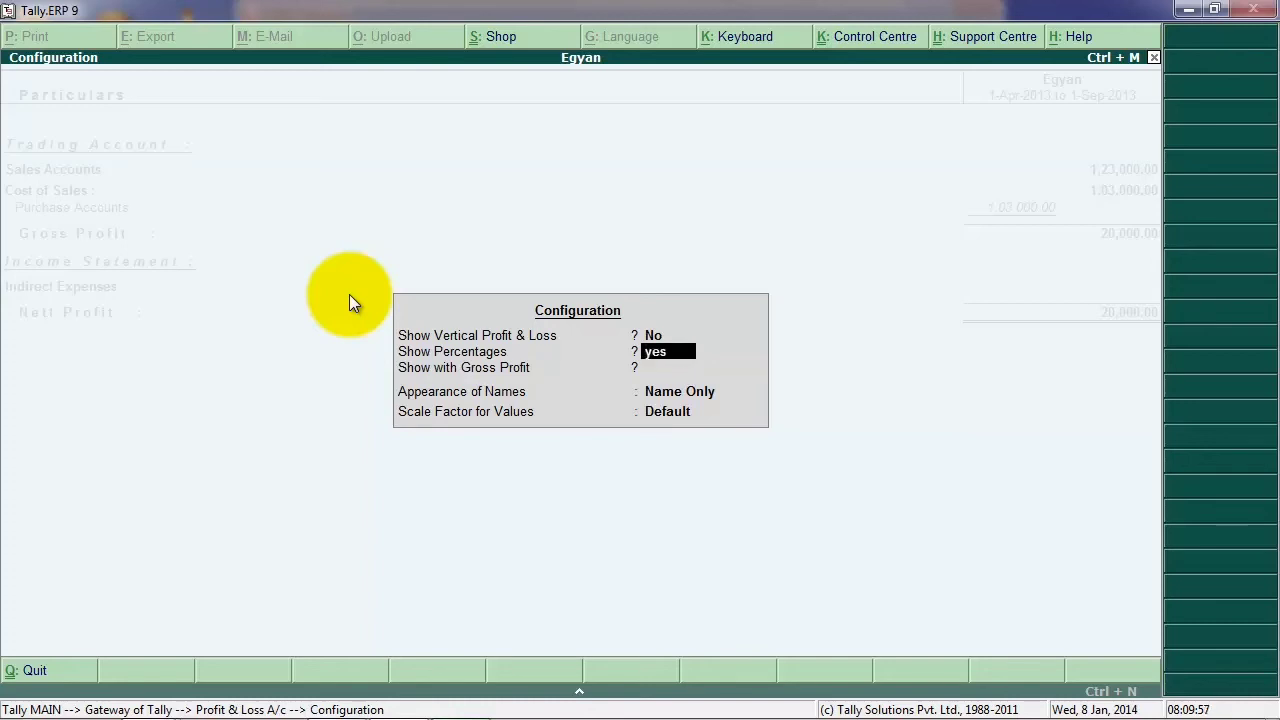
key(Return)
key(Return)
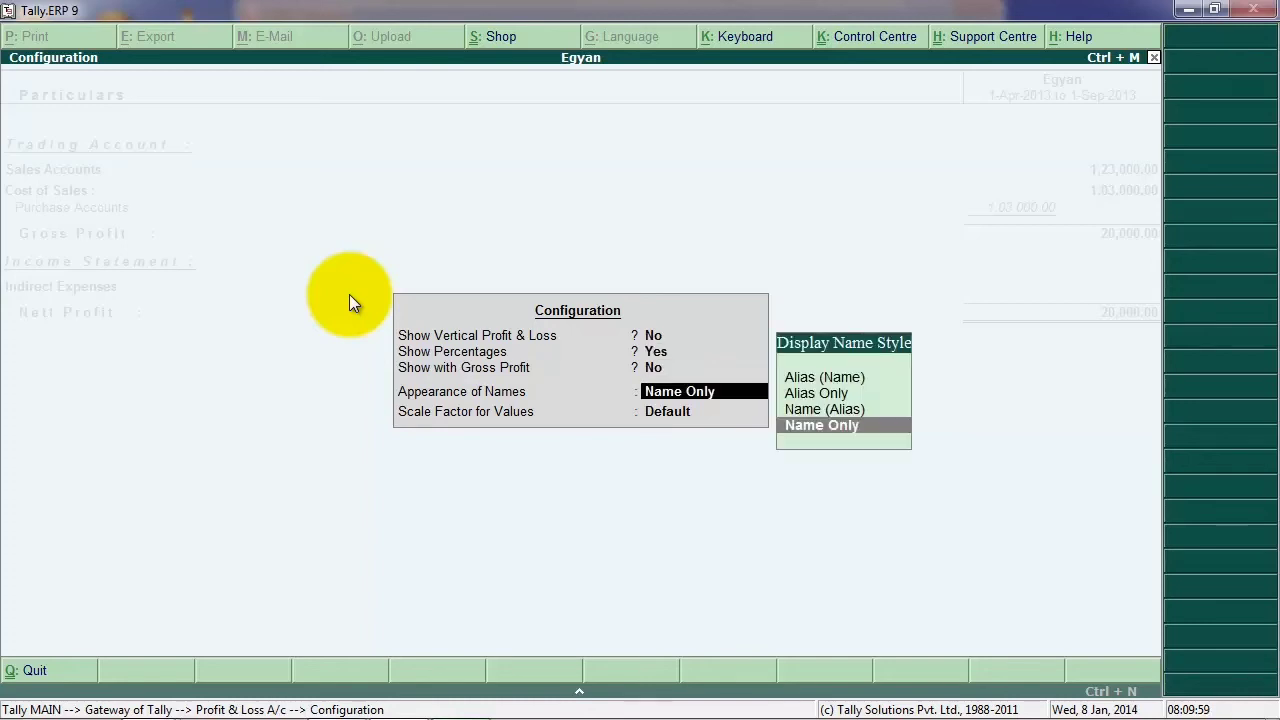
key(Return)
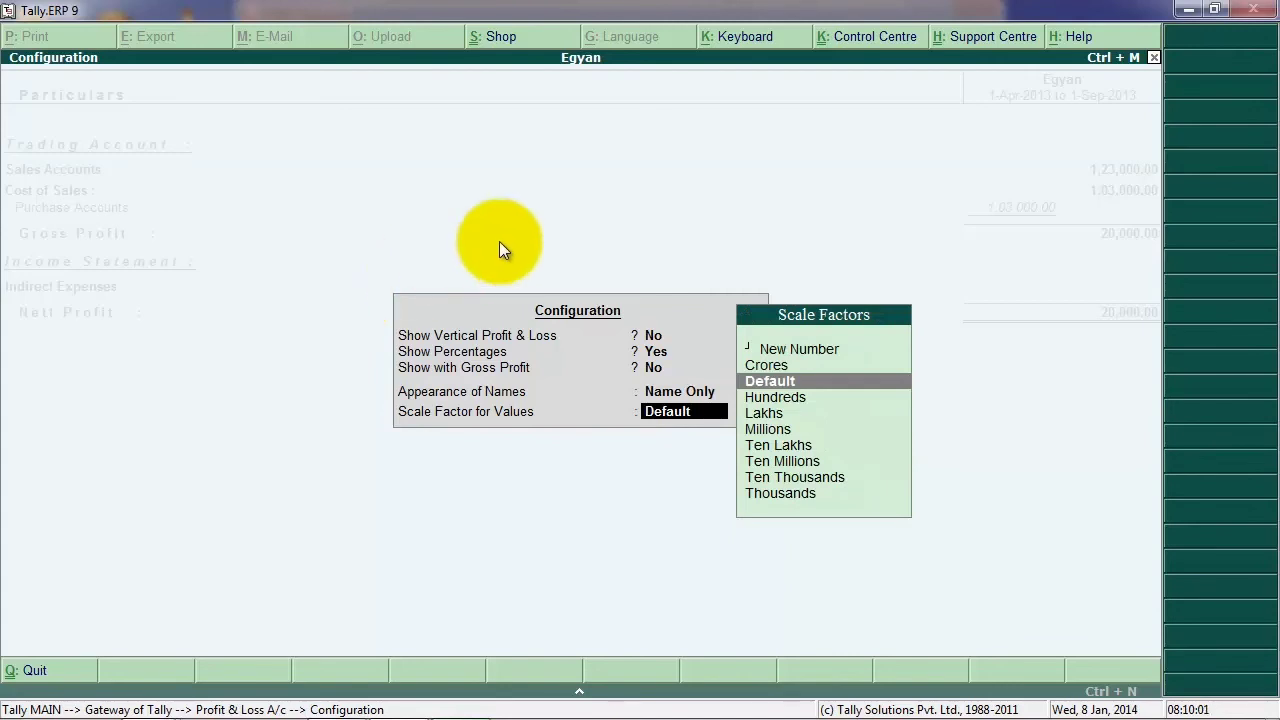
click(775, 384)
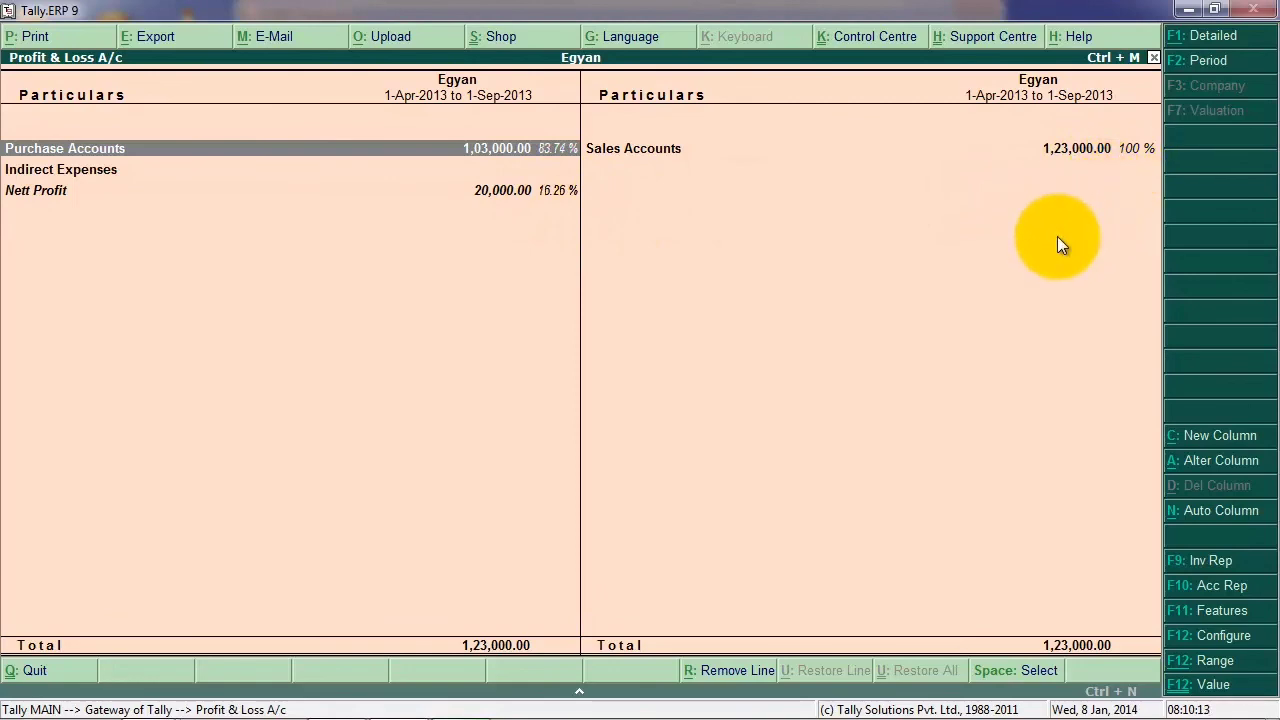
key(Escape)
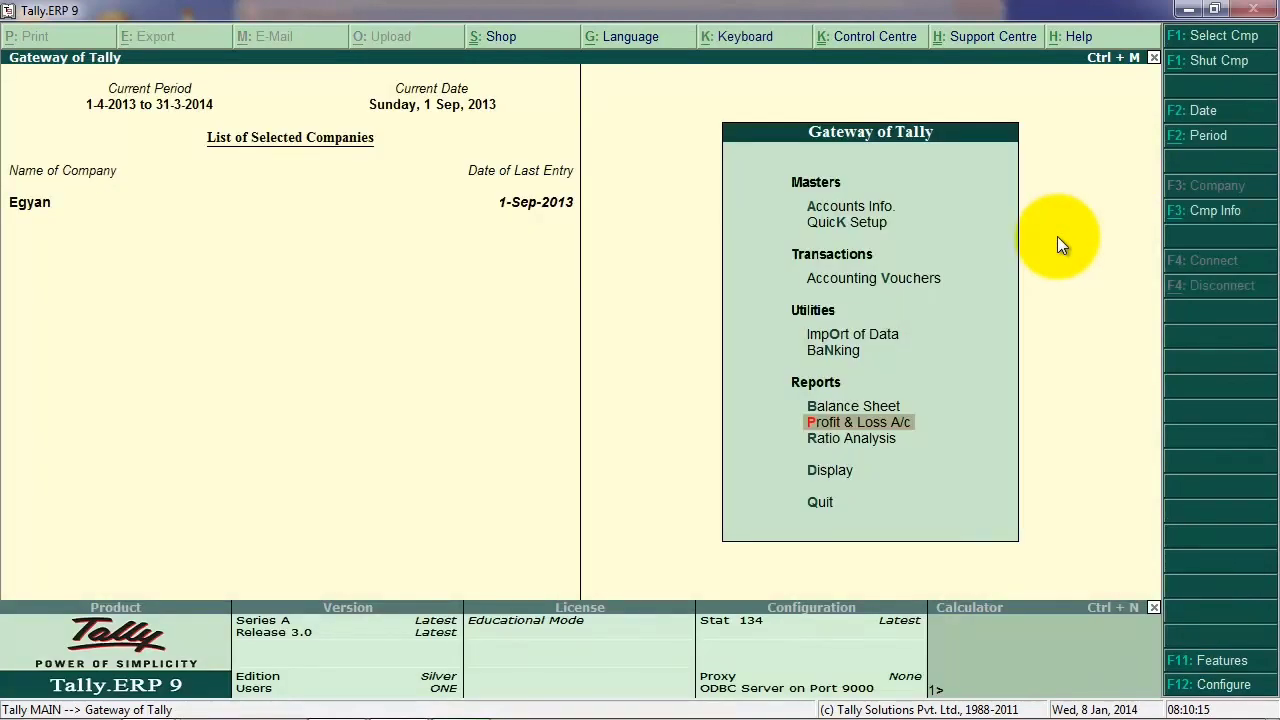